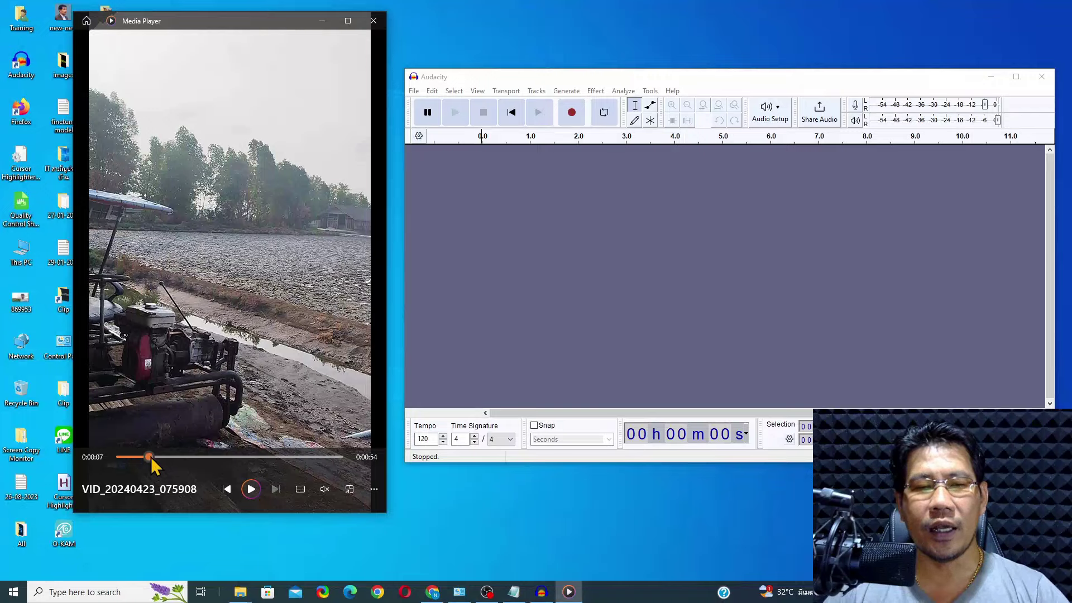
# Rewind the video to its start, play it, and record a voice narration in Audacity until the video ends.
pyautogui.moveTo(151, 458); pyautogui.dragTo(122, 458)
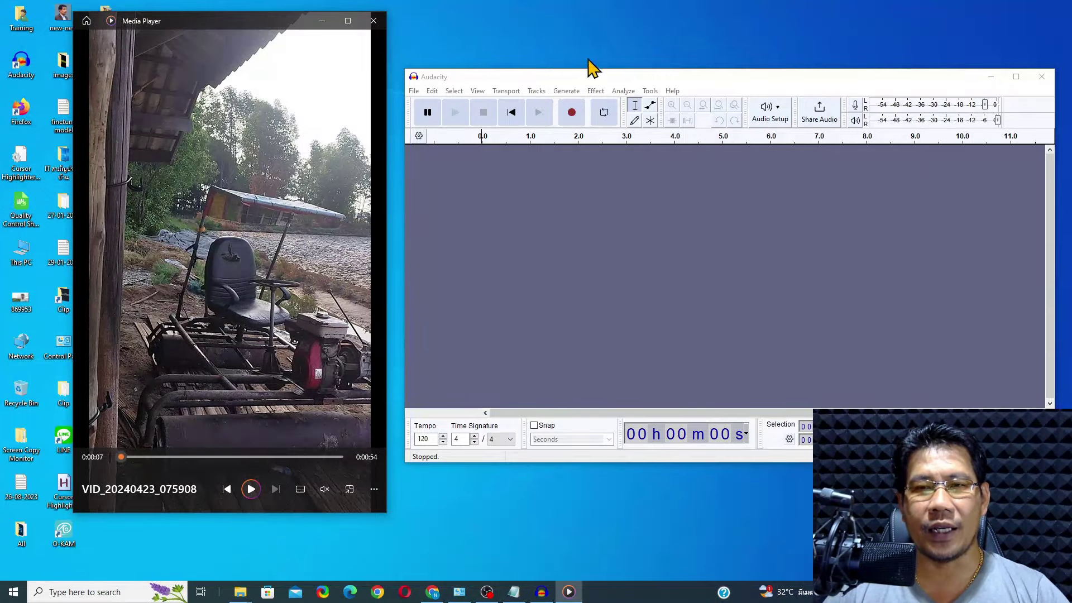
pyautogui.moveTo(621, 78); pyautogui.dragTo(607, 25)
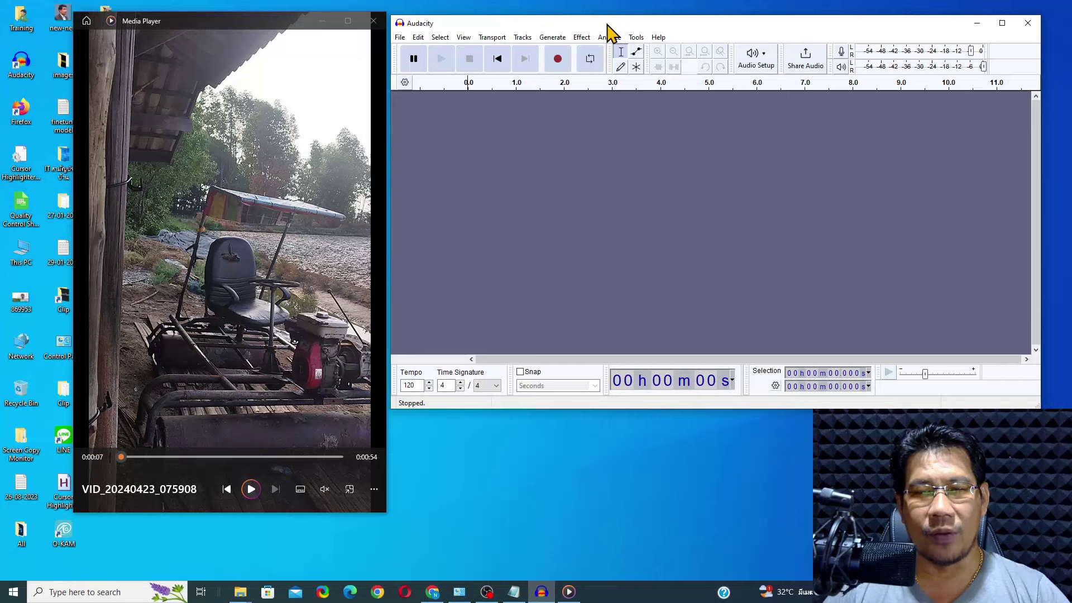
pyautogui.click(252, 490)
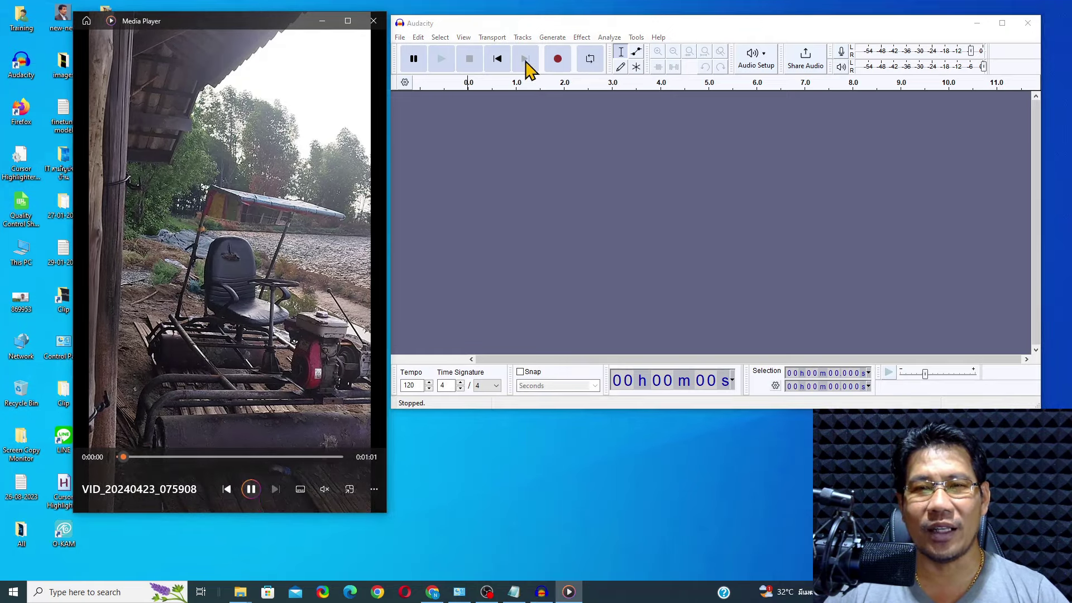
pyautogui.click(562, 64)
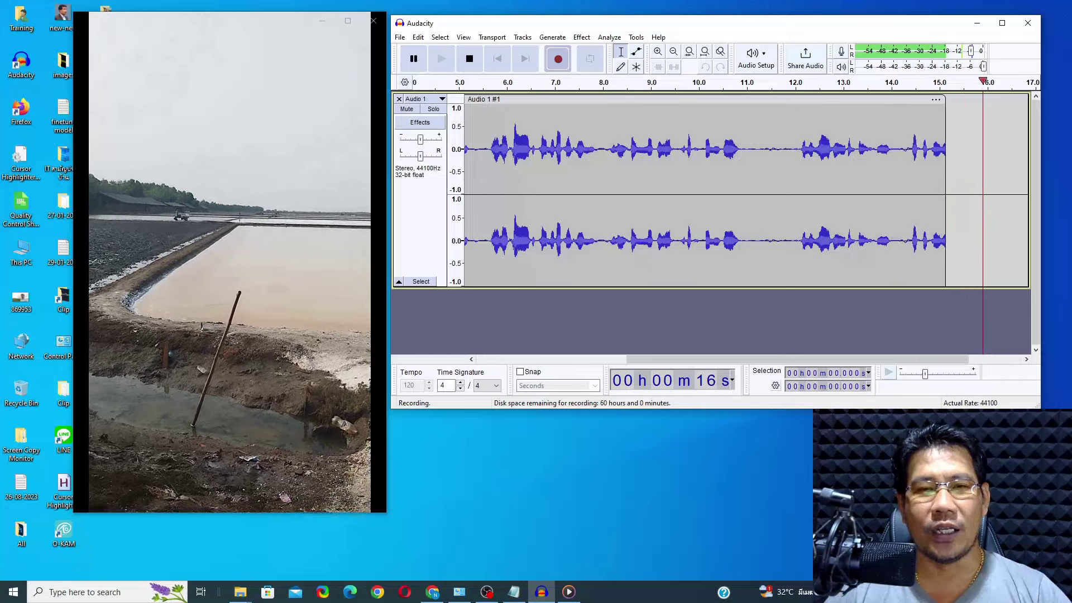
pyautogui.moveTo(203, 342)
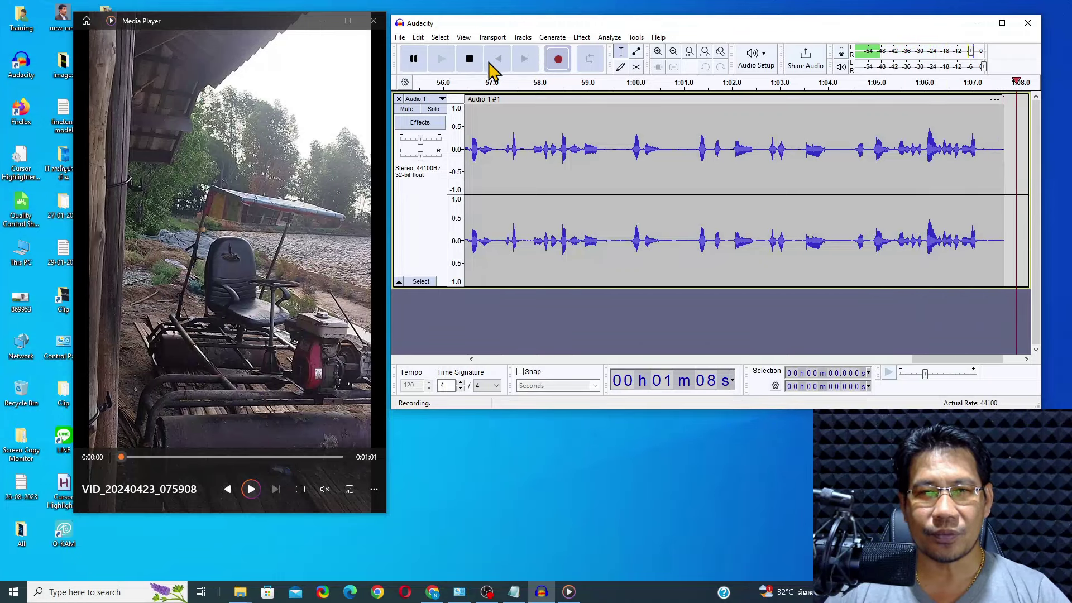
pyautogui.click(471, 60)
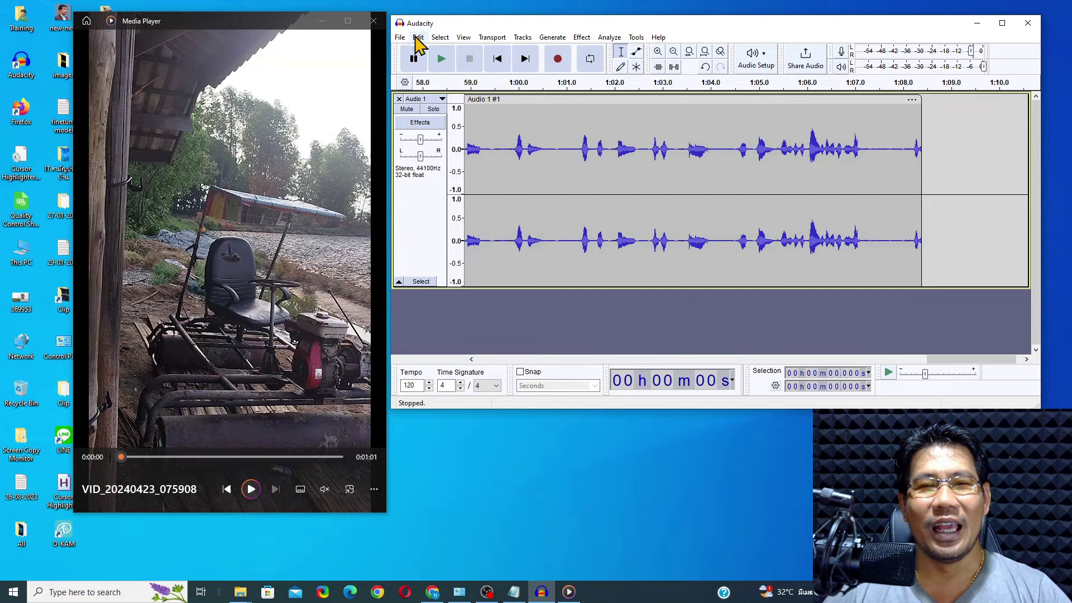
# Close the video player and maximize the Audacity window.
pyautogui.click(374, 22)
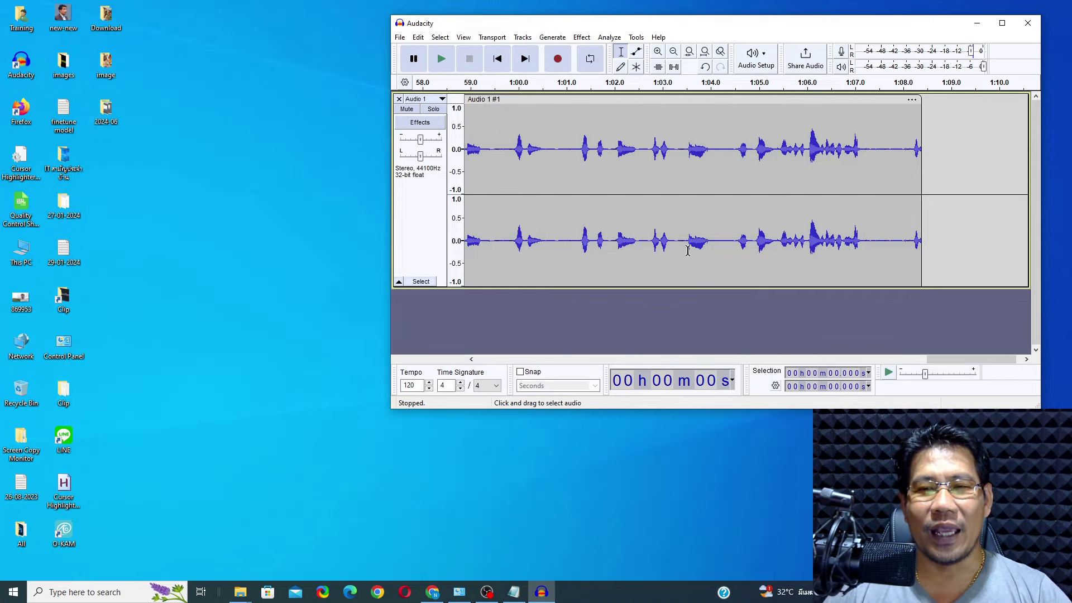
pyautogui.moveTo(763, 24); pyautogui.dragTo(617, 58)
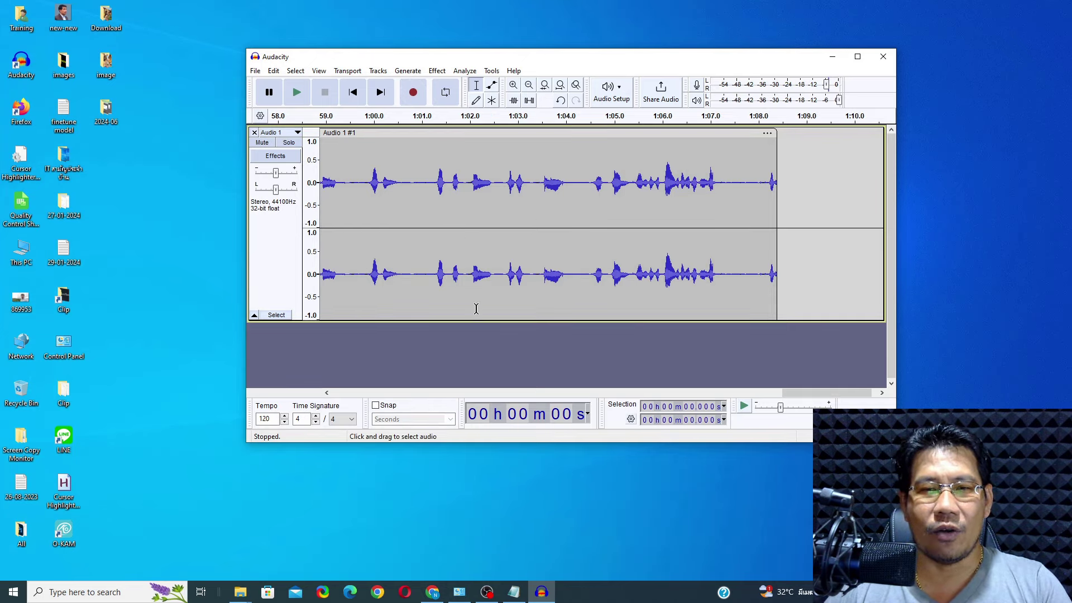
pyautogui.click(857, 58)
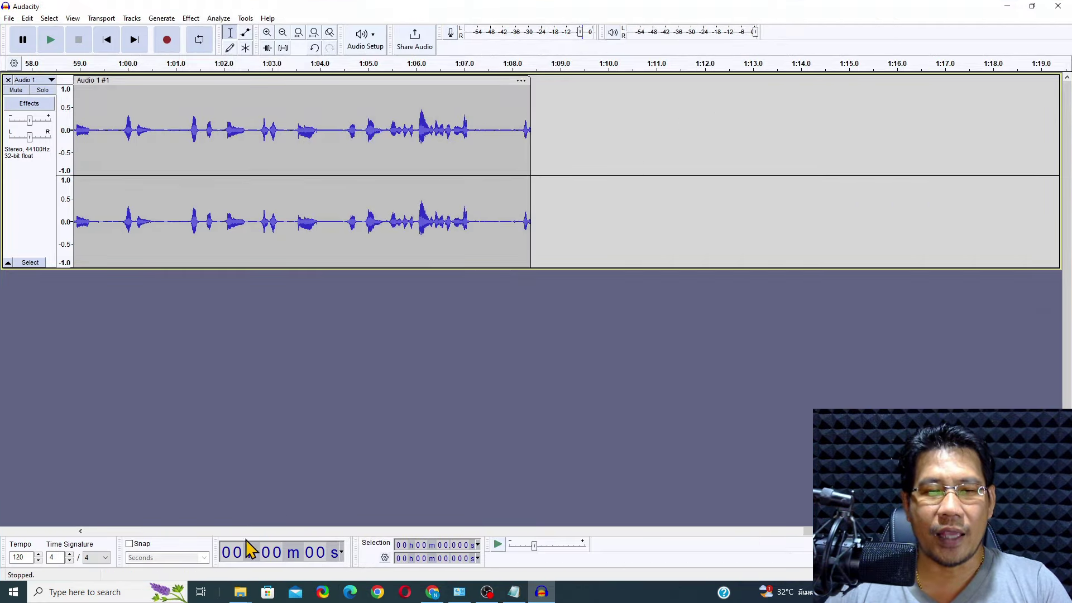
# Play back part of the recorded narration from the beginning of the track, and stop it.
pyautogui.moveTo(810, 535); pyautogui.dragTo(78, 545)
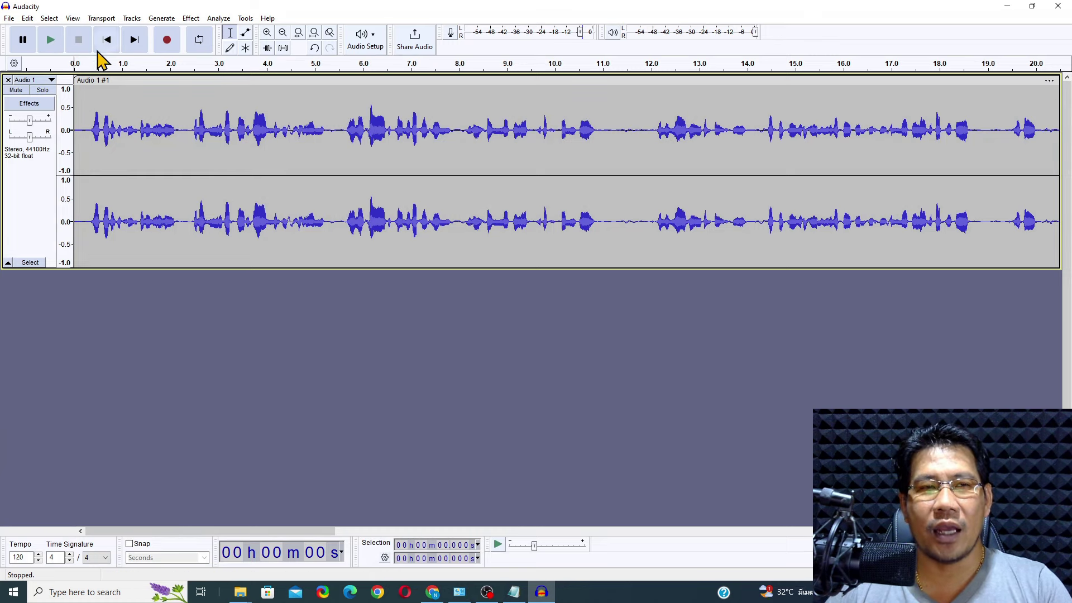
pyautogui.click(51, 40)
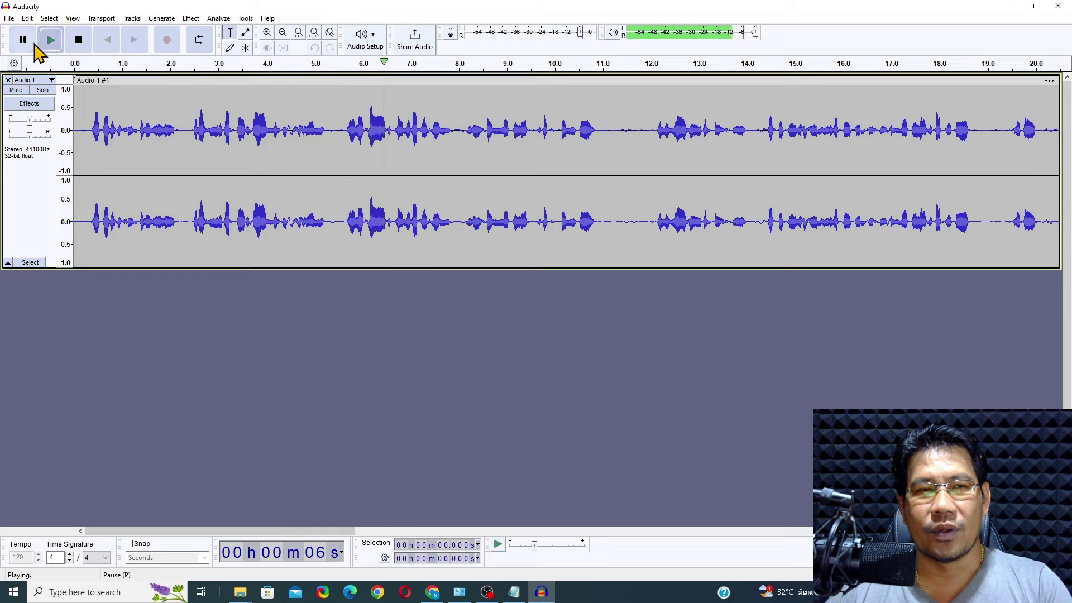
pyautogui.click(79, 44)
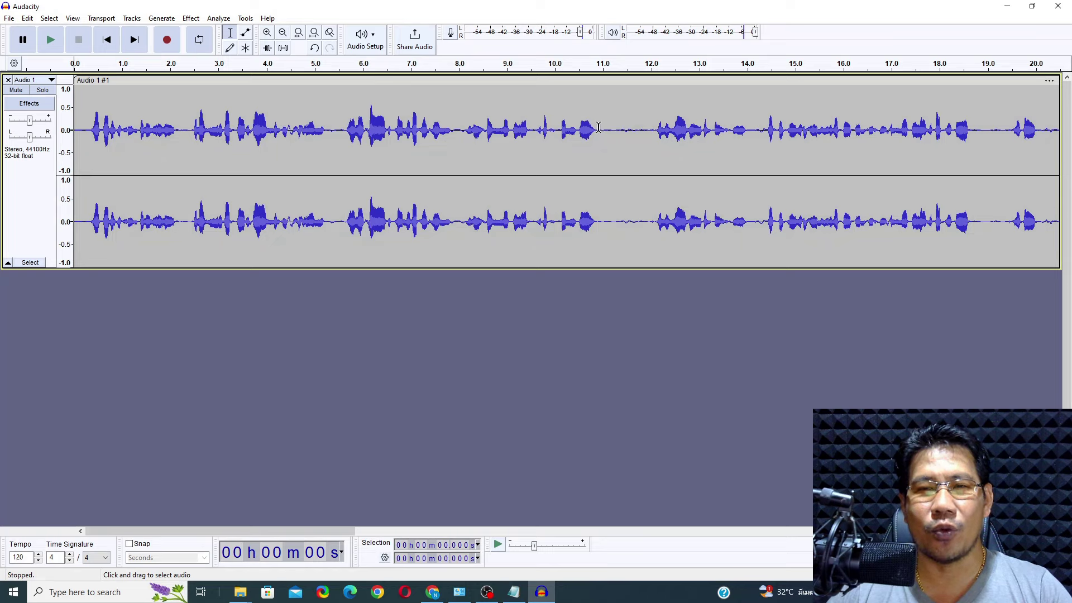
# Select the silent gap from about 10.9 to 12.1 seconds and capture it as the Noise Reduction profile.
pyautogui.moveTo(598, 128); pyautogui.dragTo(656, 135)
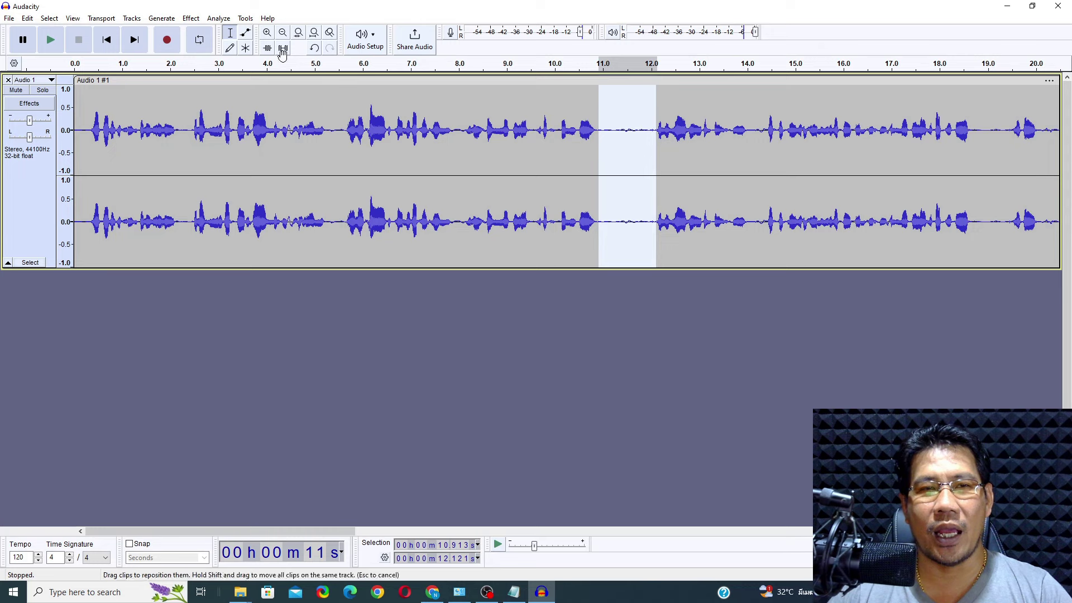
pyautogui.click(194, 20)
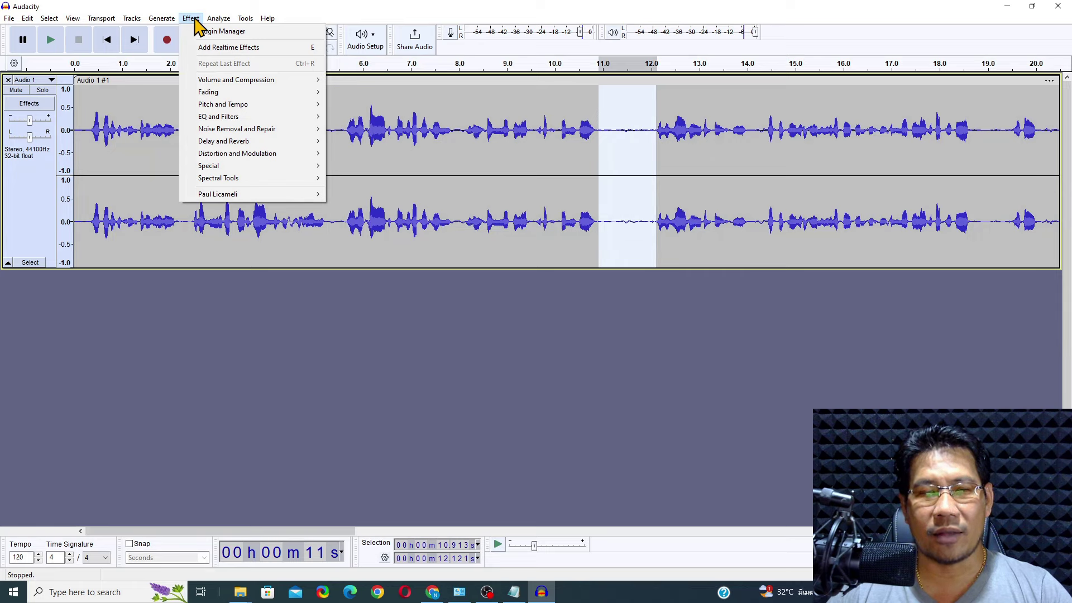
pyautogui.moveTo(279, 142)
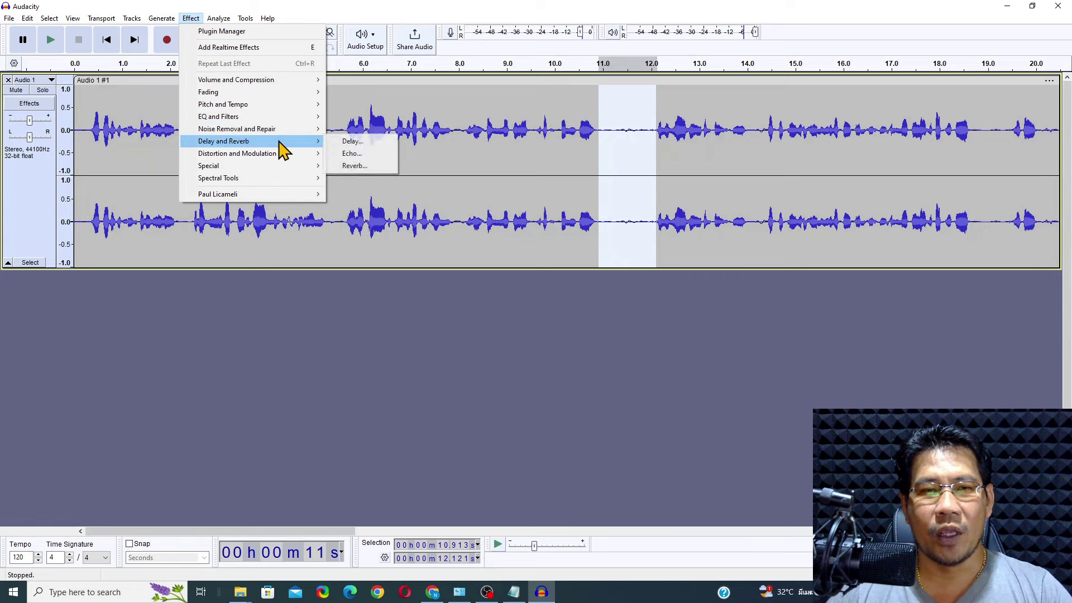
pyautogui.moveTo(310, 134)
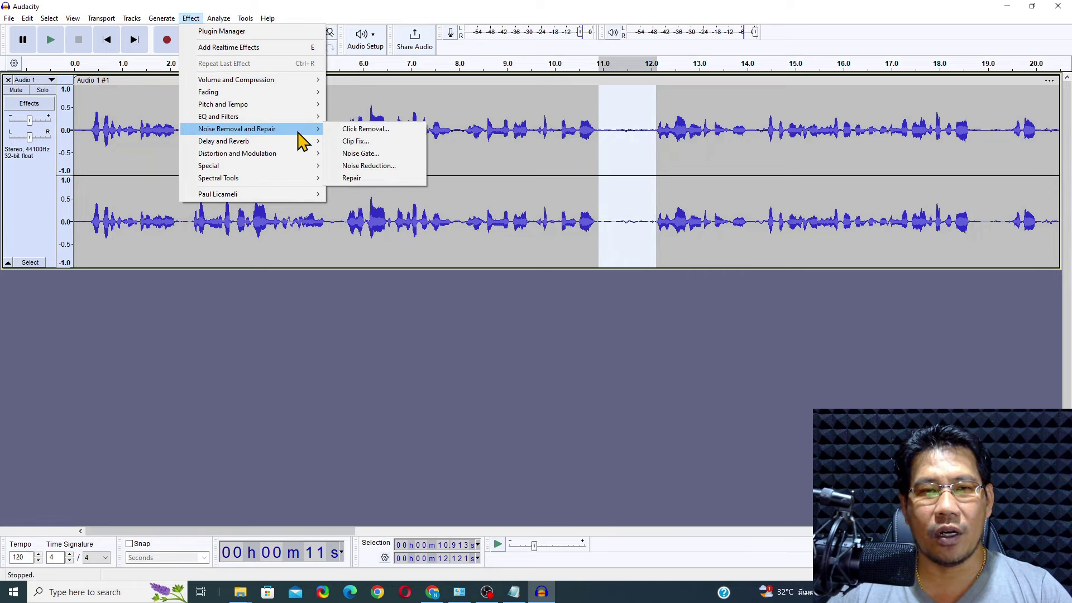
pyautogui.click(395, 170)
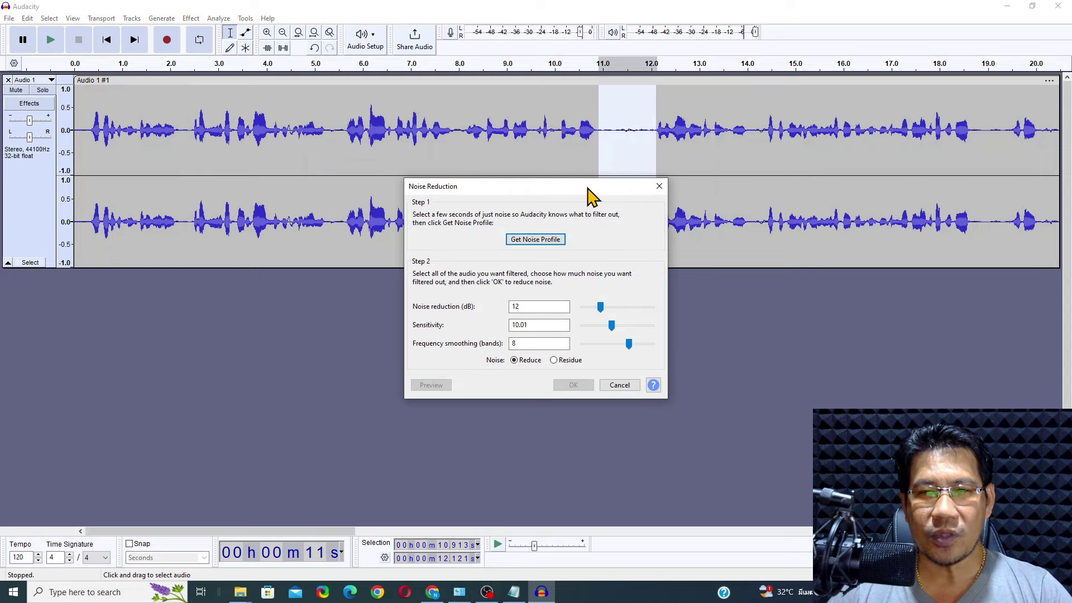
pyautogui.moveTo(591, 195); pyautogui.dragTo(509, 102)
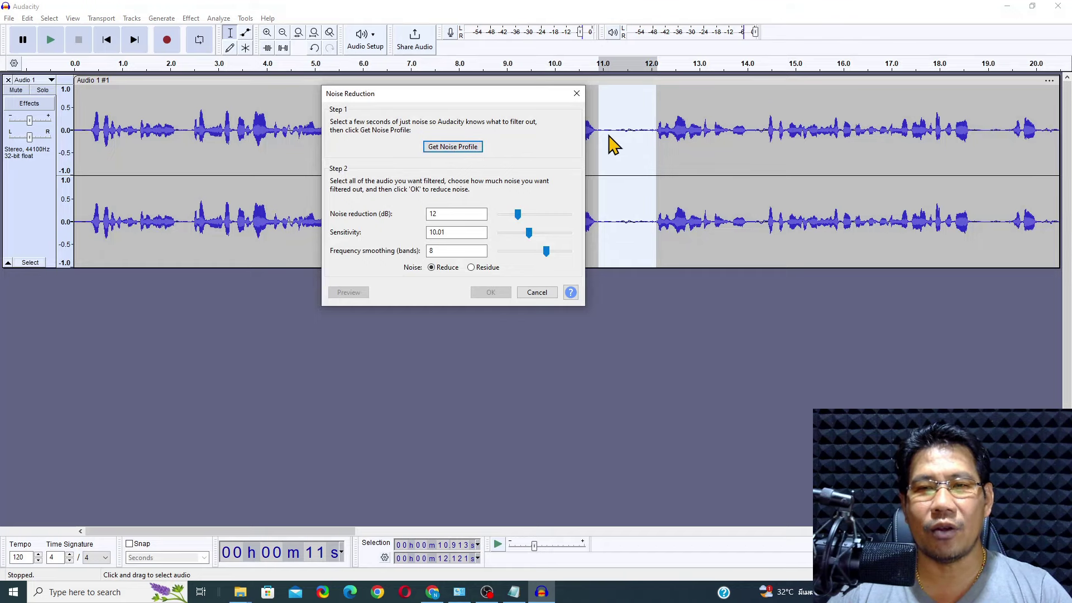
pyautogui.click(469, 147)
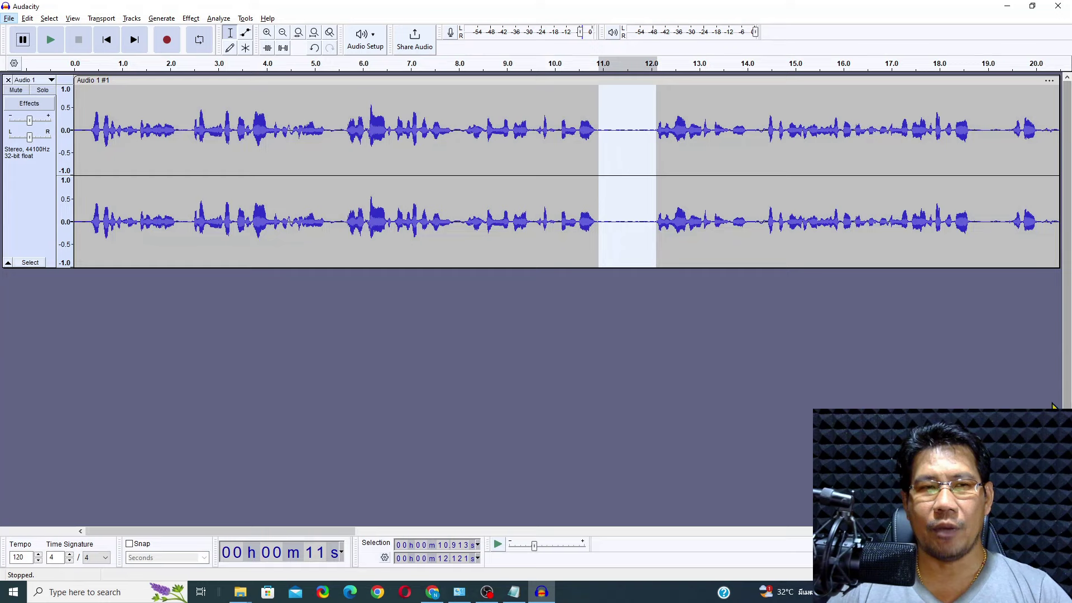
# Apply Noise Reduction to the whole narration clip using the captured noise profile, and listen to the result.
pyautogui.click(131, 81)
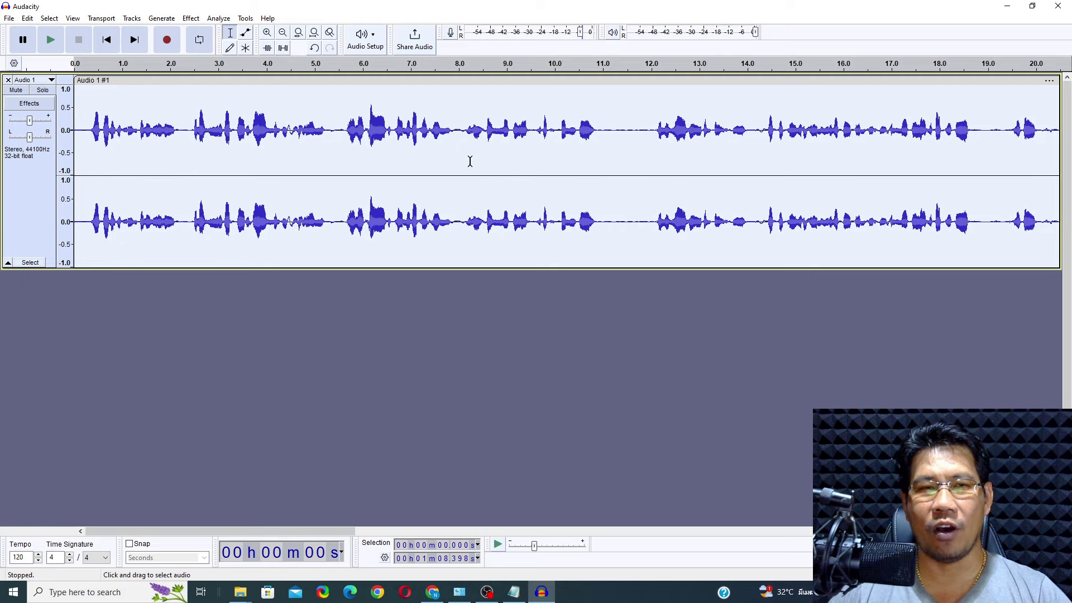
pyautogui.click(196, 20)
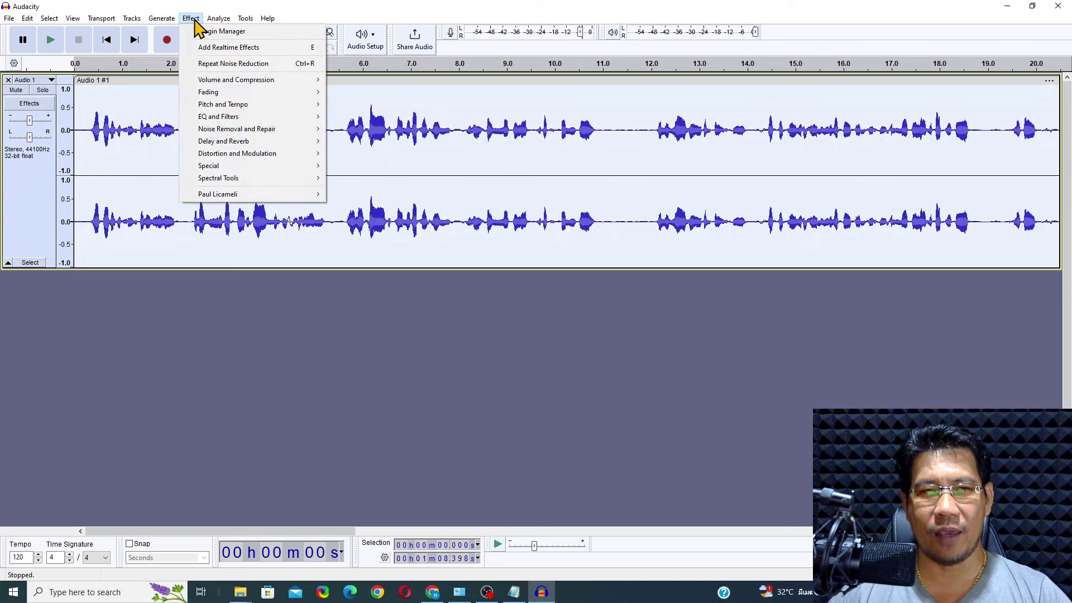
pyautogui.moveTo(252, 147)
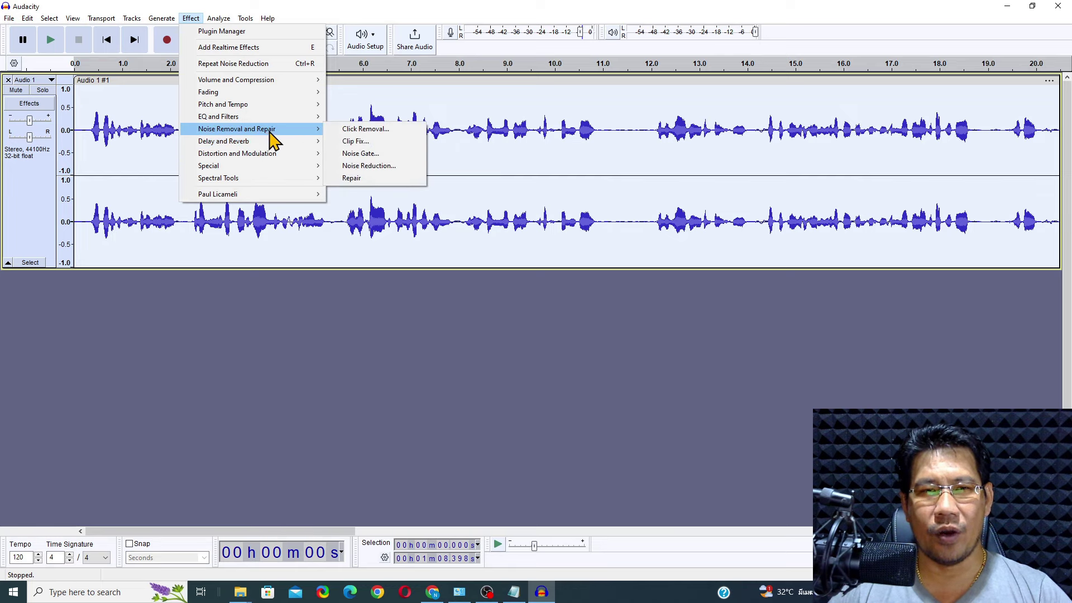
pyautogui.click(388, 175)
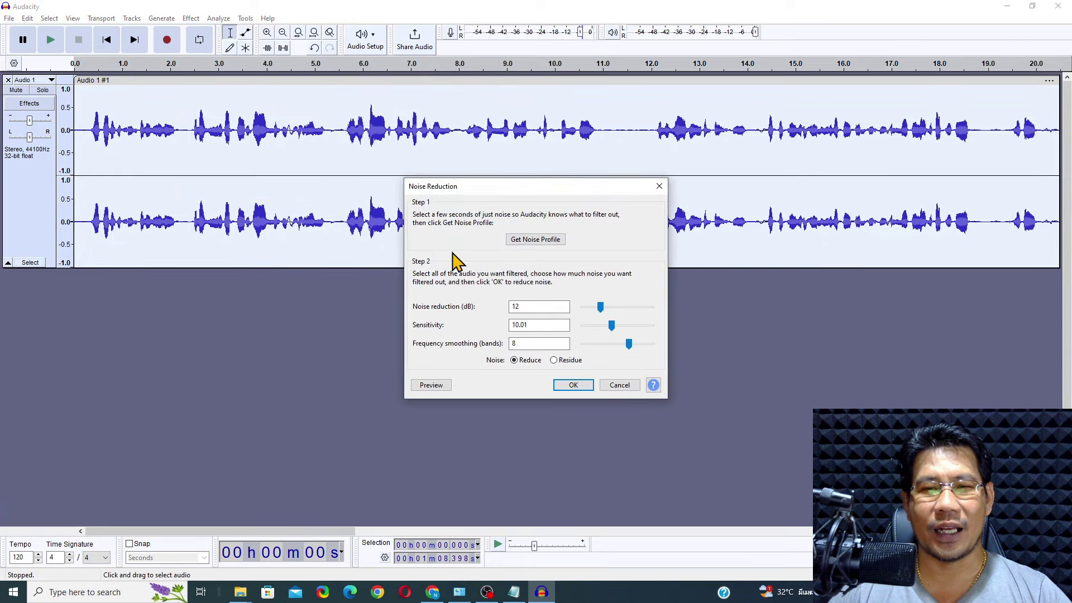
pyautogui.click(578, 386)
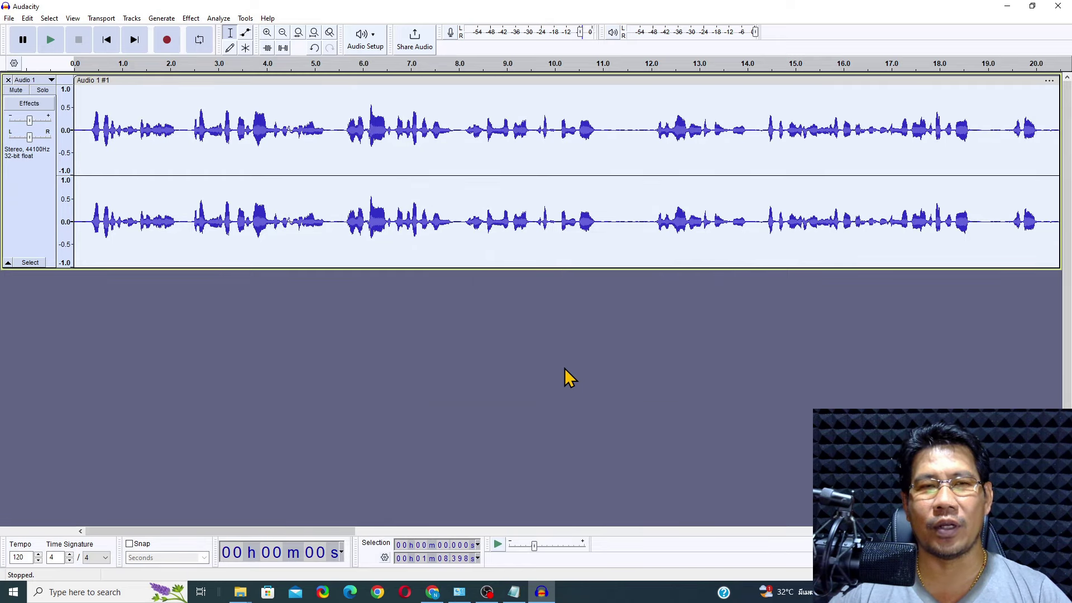
pyautogui.click(51, 39)
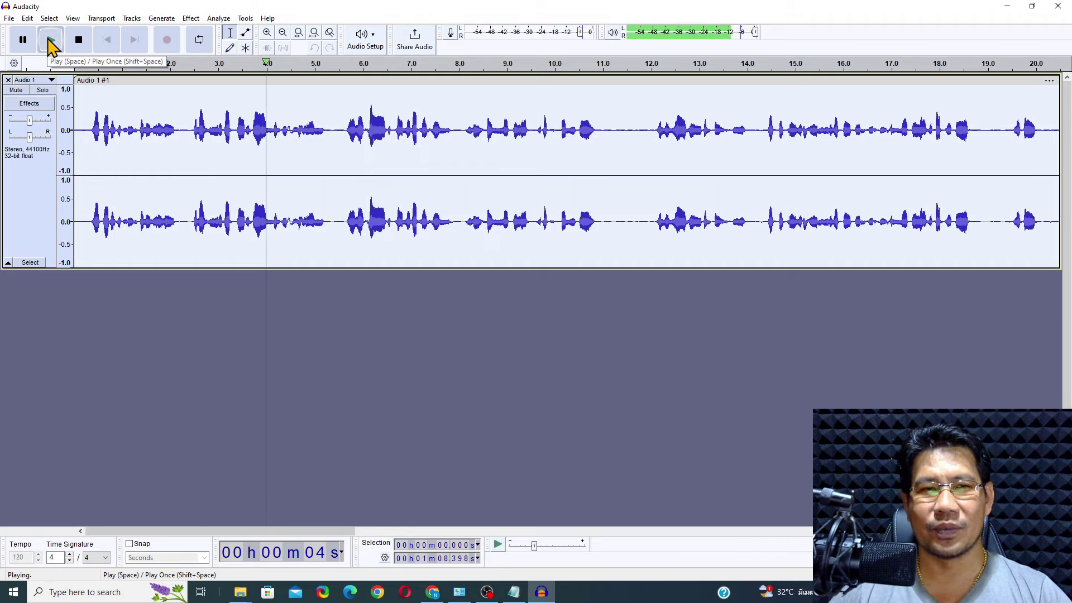
pyautogui.click(79, 40)
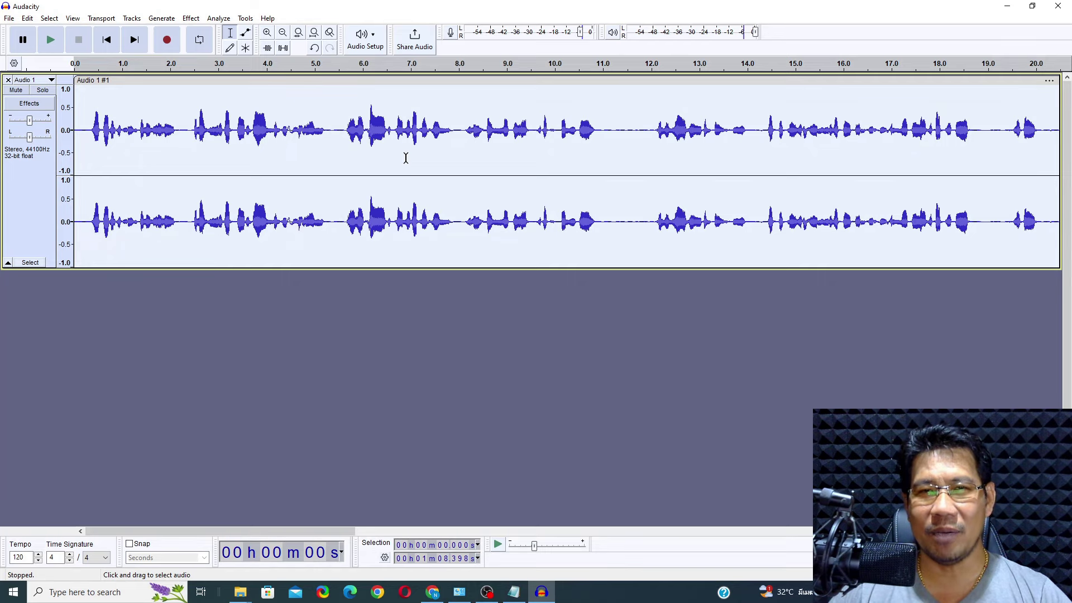
# Amplify the whole narration clip by 1.6 dB with clipping allowed, previewing the effect before applying it.
pyautogui.click(191, 18)
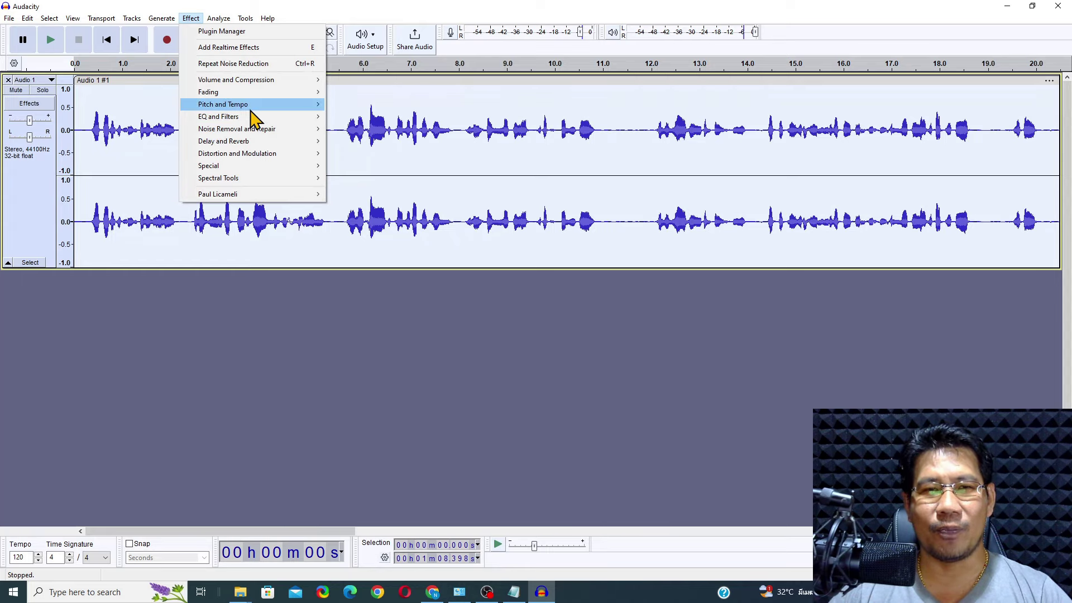
pyautogui.moveTo(249, 110)
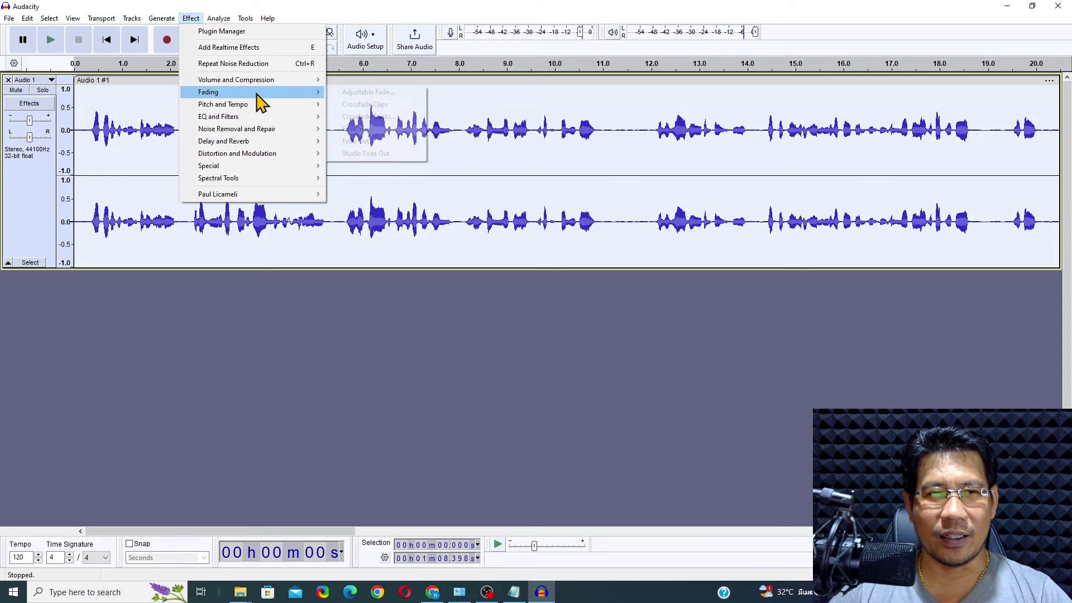
pyautogui.moveTo(258, 83)
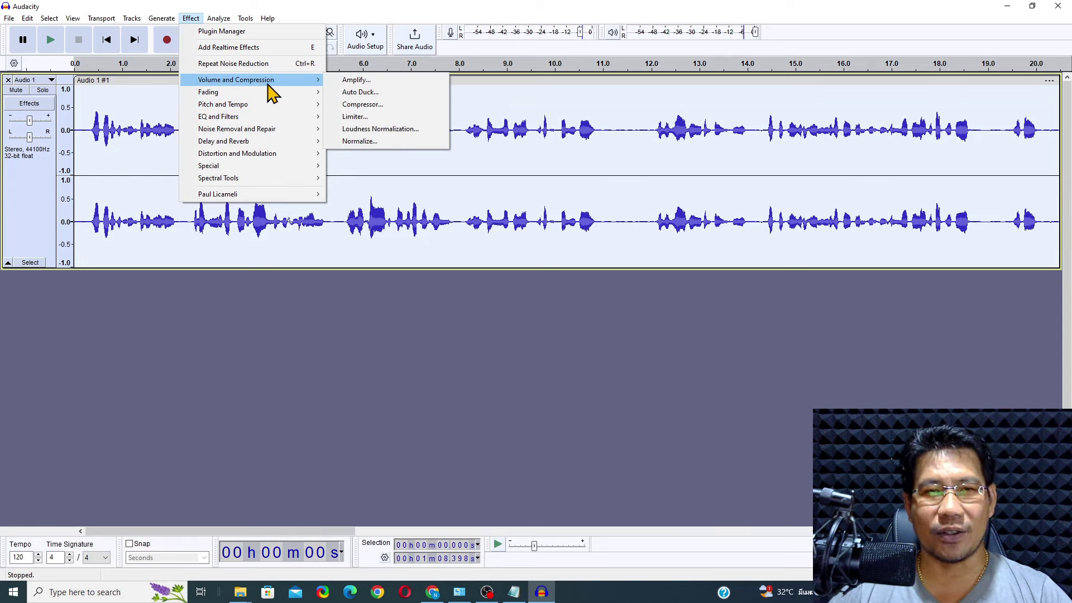
pyautogui.click(397, 81)
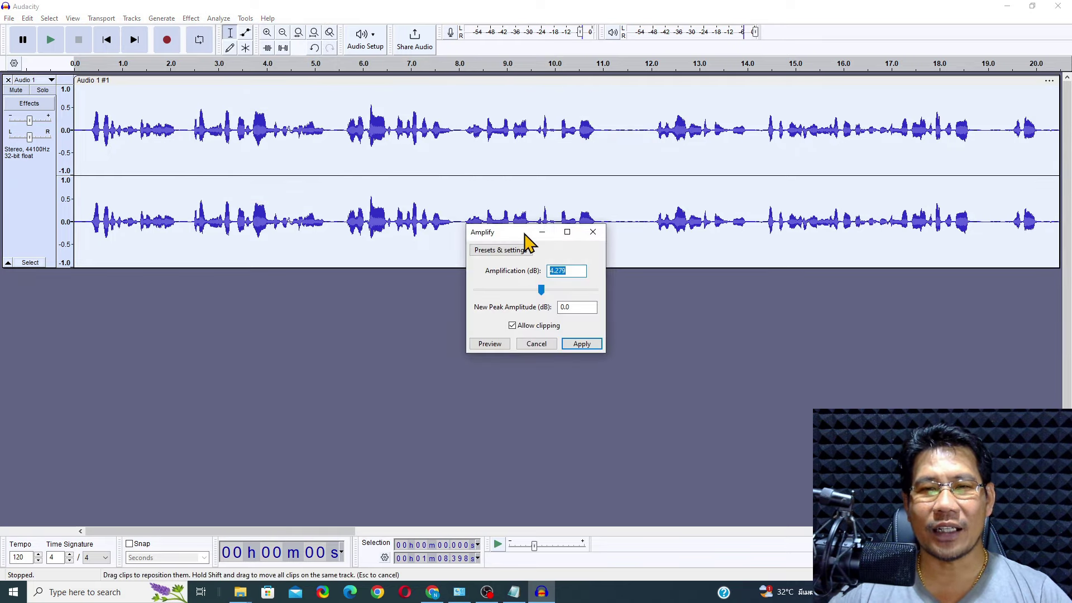
pyautogui.moveTo(525, 235); pyautogui.dragTo(511, 197)
pyautogui.moveTo(531, 252); pyautogui.dragTo(525, 250)
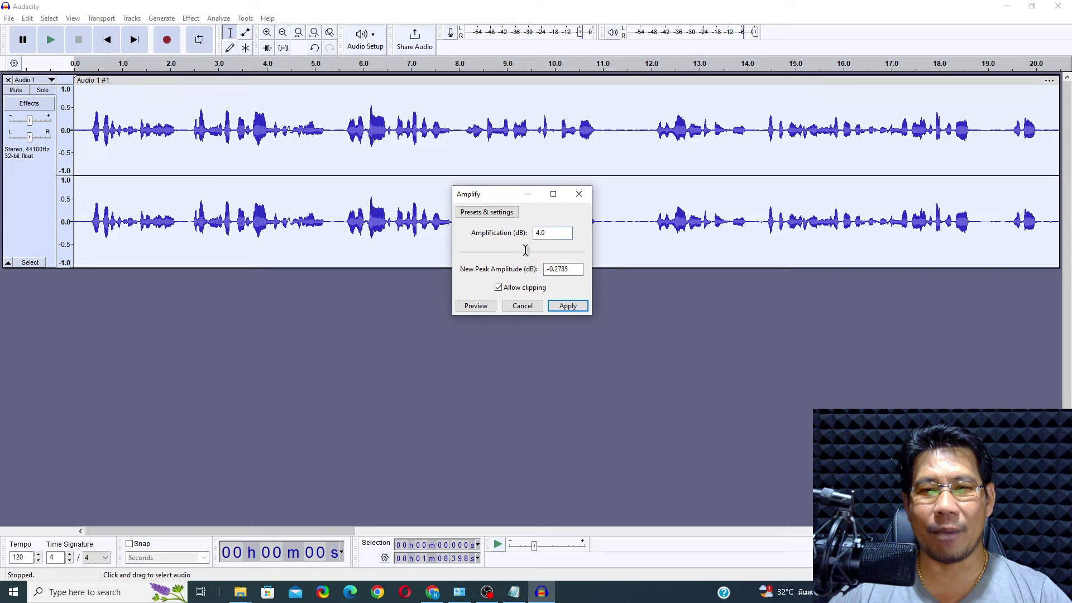
pyautogui.click(476, 307)
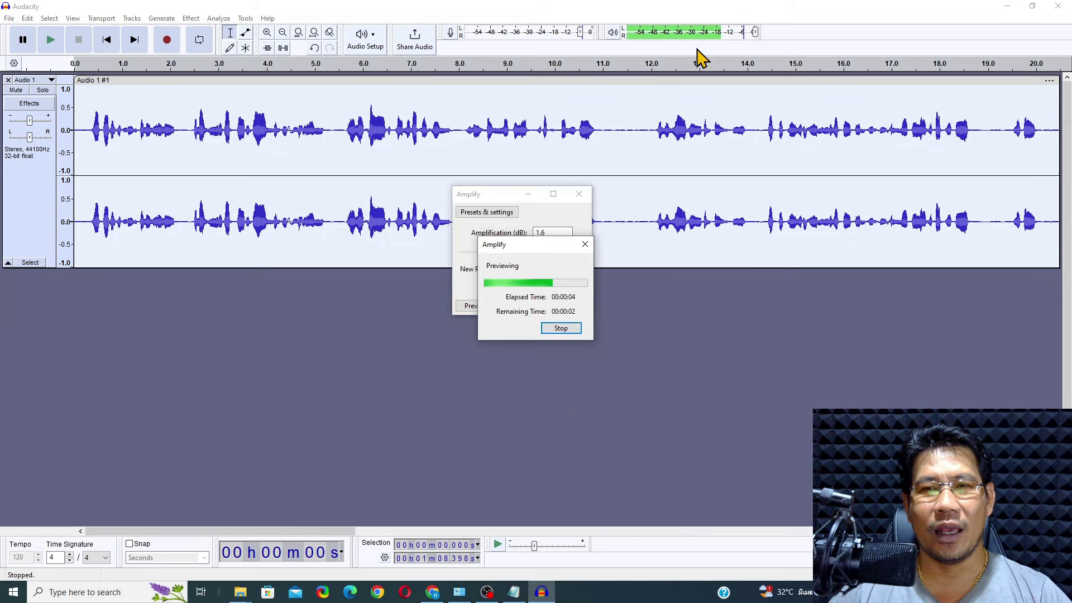
pyautogui.click(565, 332)
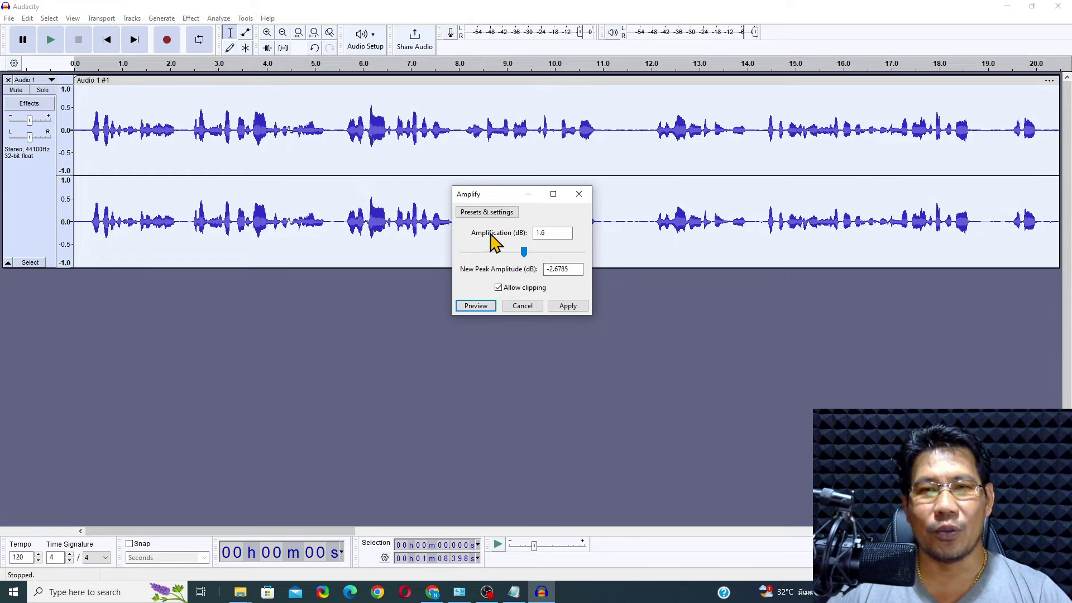
pyautogui.click(567, 307)
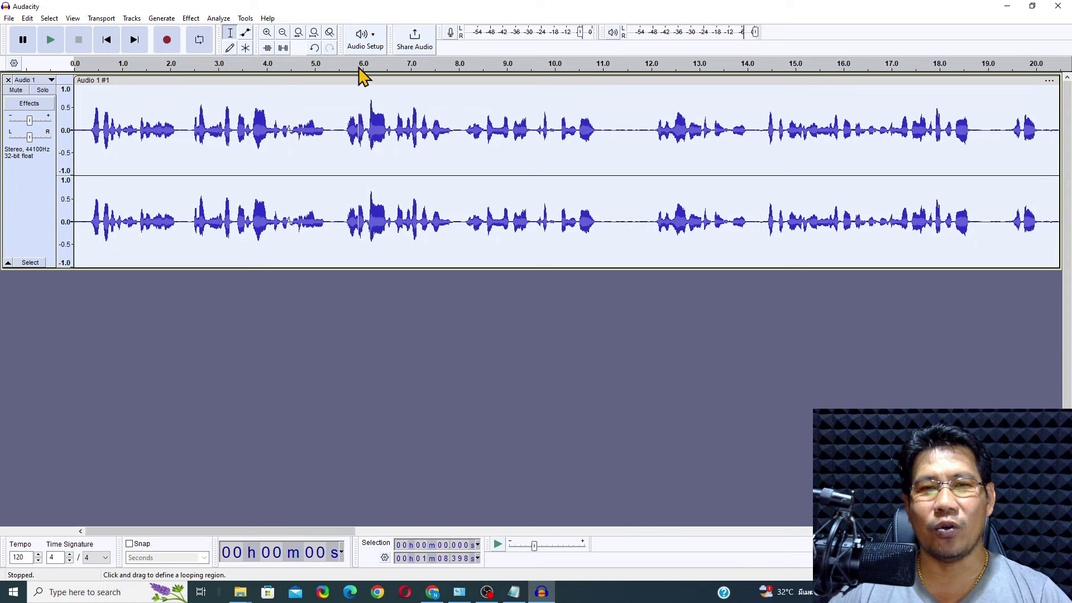
# Look through the audio device setup choices and the playback meter options, leaving every setting as it is.
pyautogui.click(377, 42)
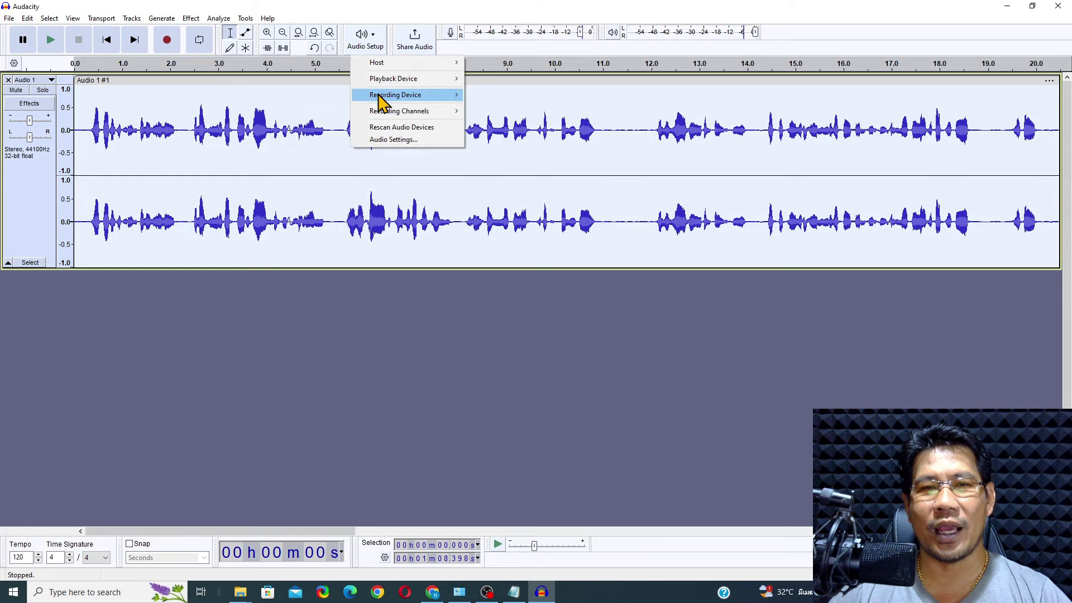
pyautogui.moveTo(383, 99)
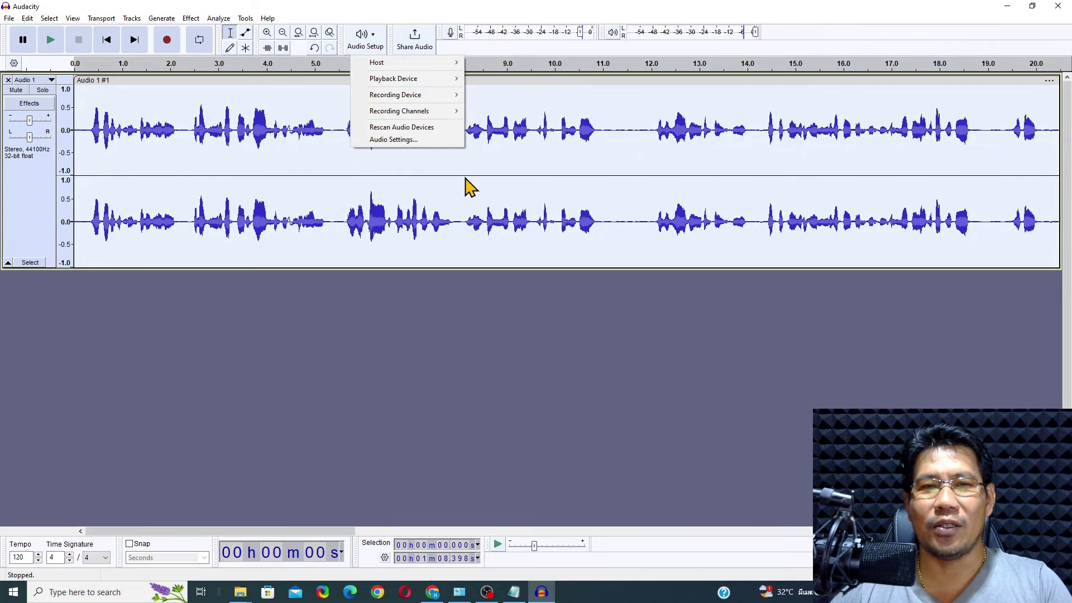
pyautogui.click(375, 24)
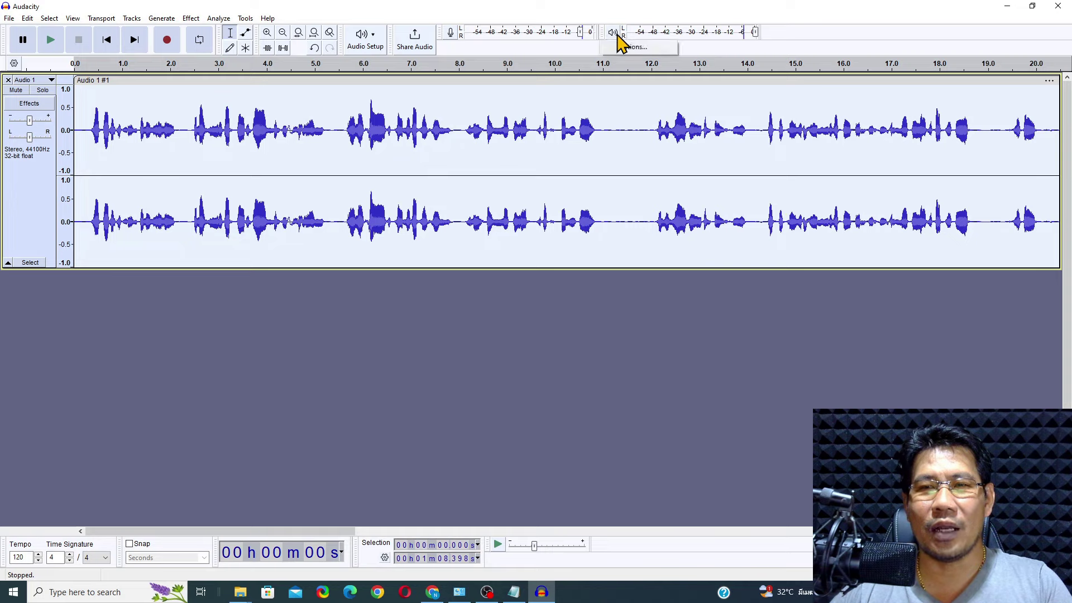
pyautogui.click(613, 47)
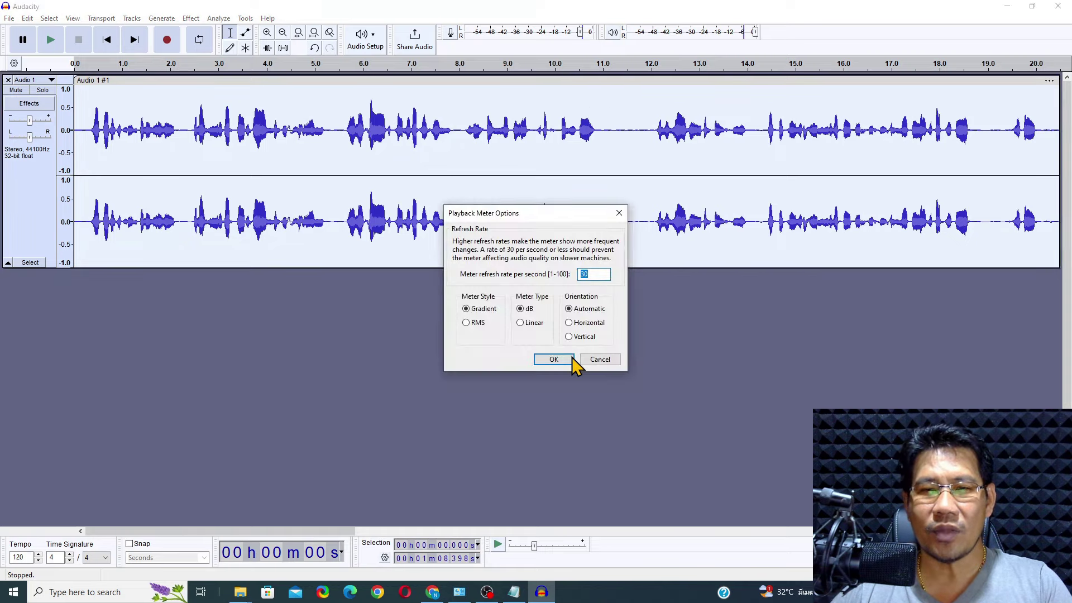
pyautogui.click(602, 363)
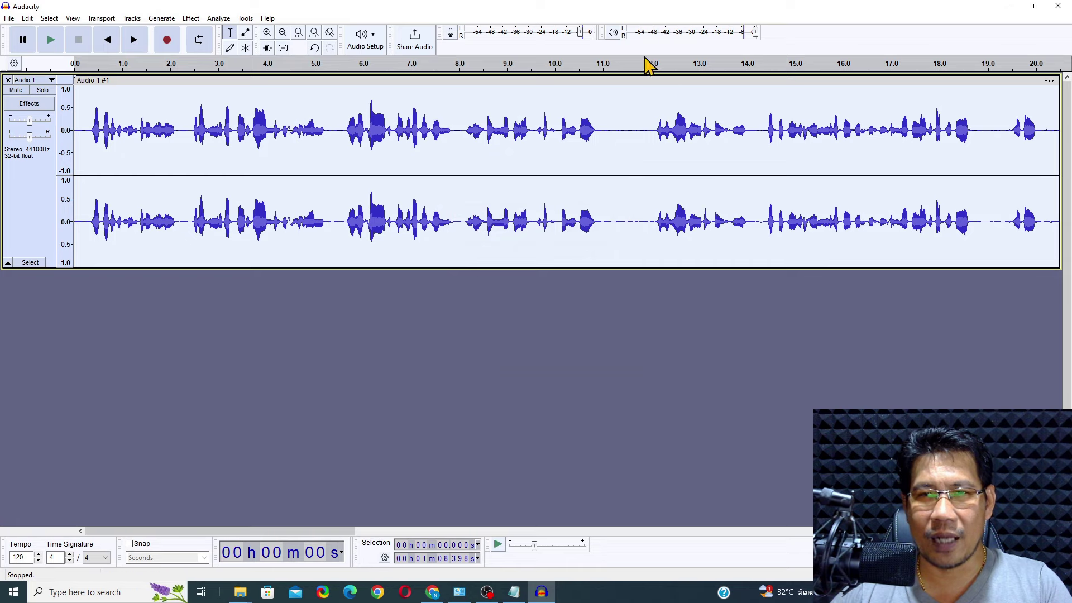
pyautogui.click(614, 37)
pyautogui.click(631, 47)
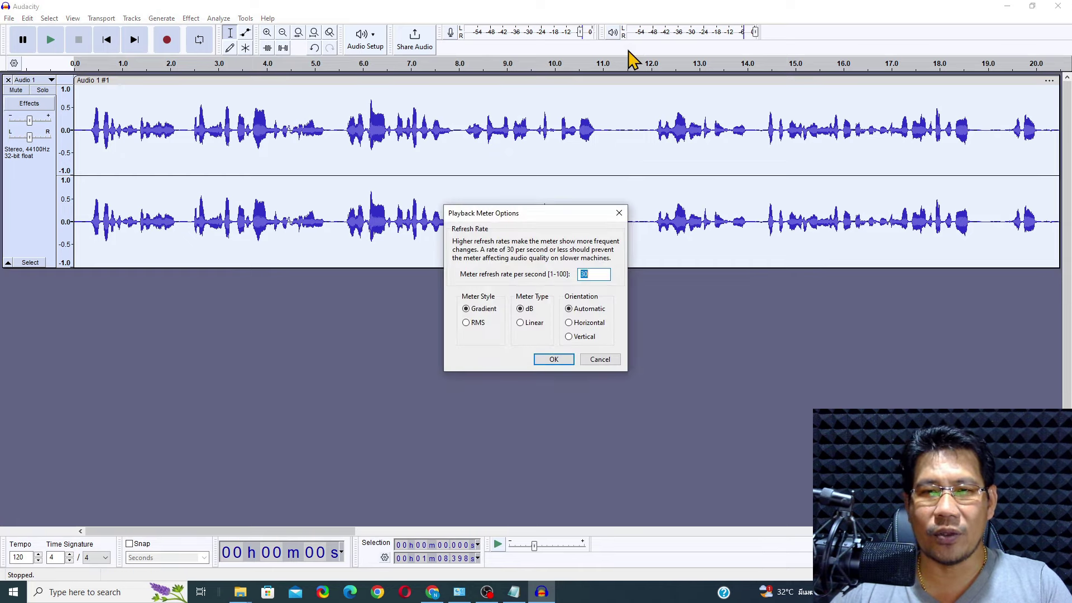
pyautogui.click(553, 360)
# Enable silent monitoring on the recording meter, disable it, and enable it again.
pyautogui.click(453, 33)
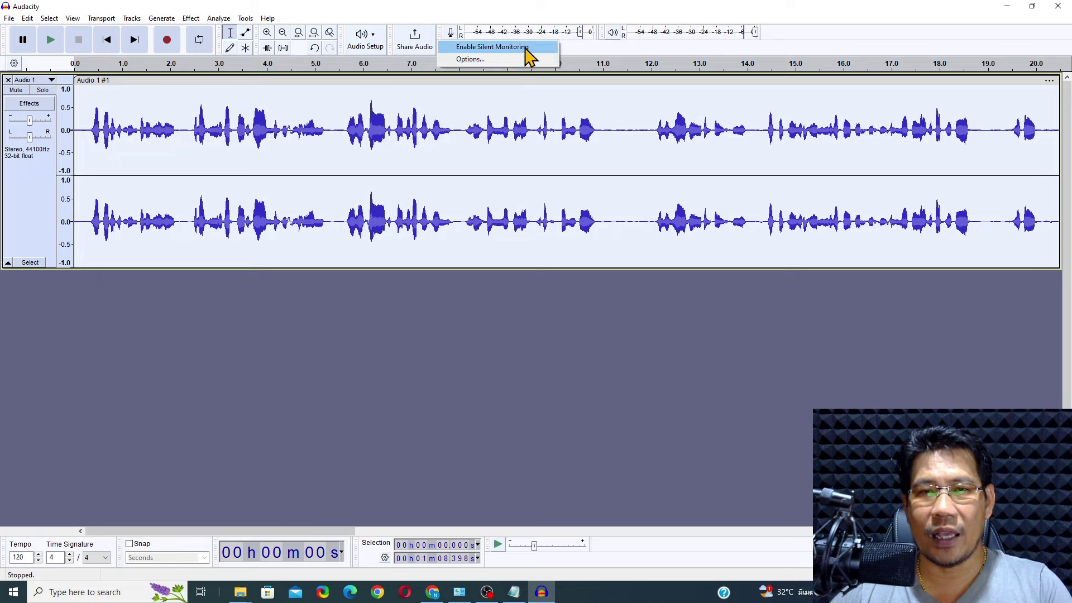
pyautogui.click(527, 48)
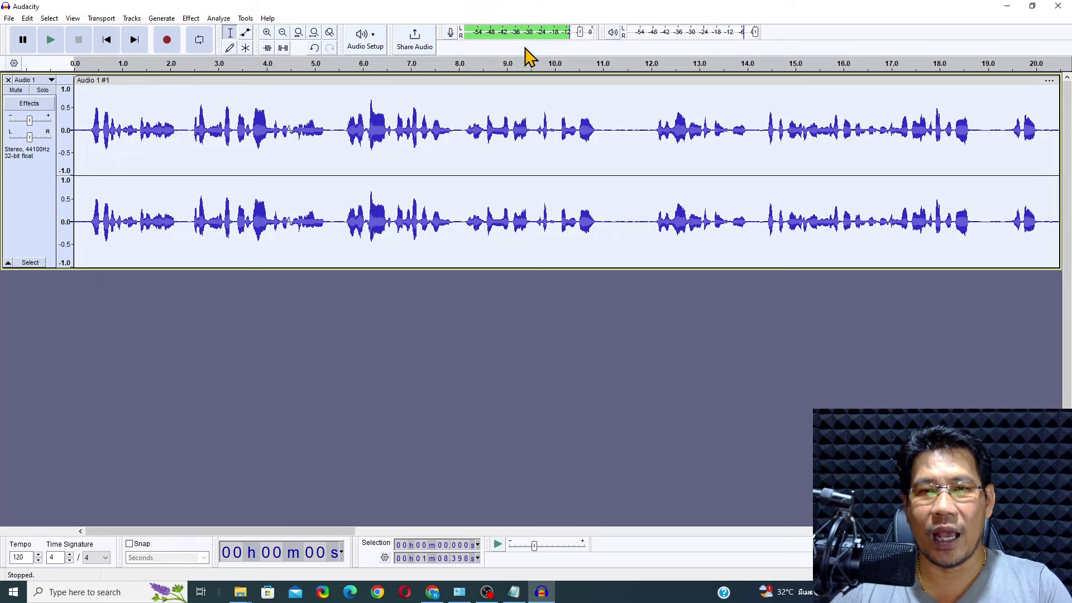
pyautogui.click(454, 34)
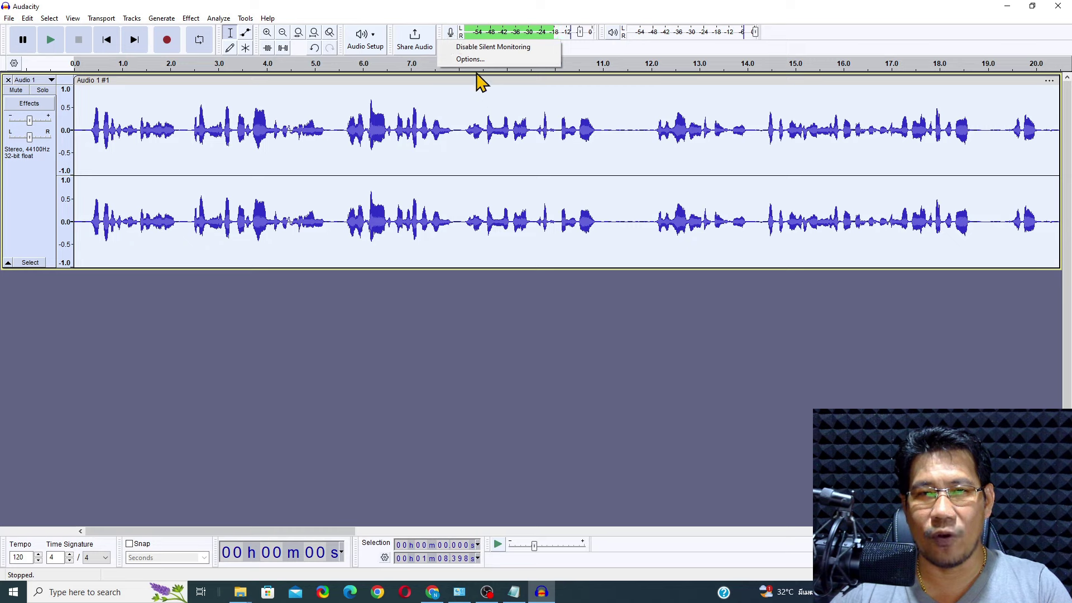
pyautogui.click(486, 49)
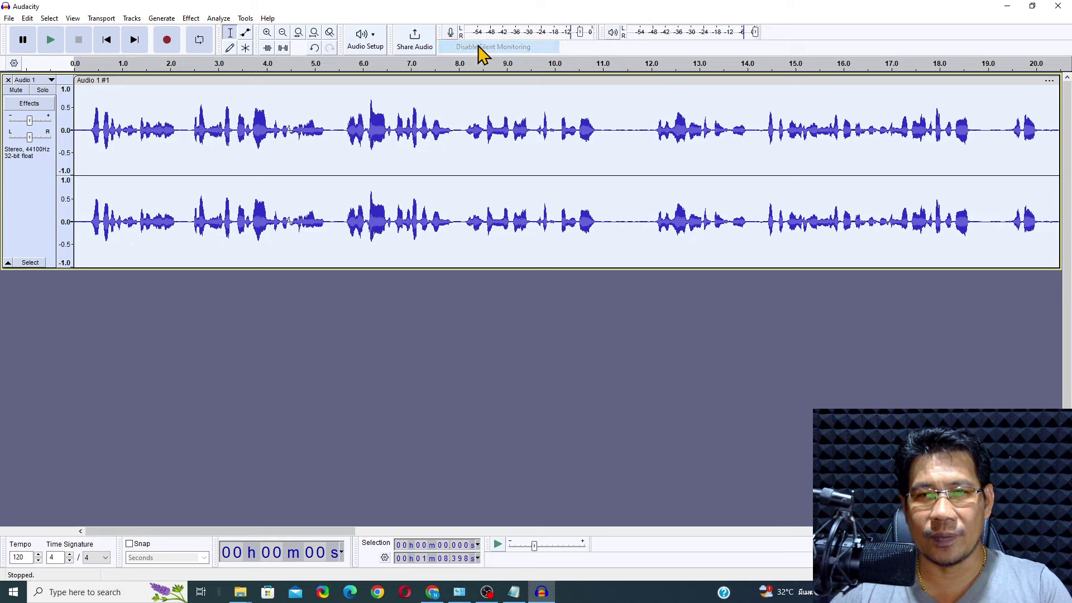
pyautogui.click(452, 29)
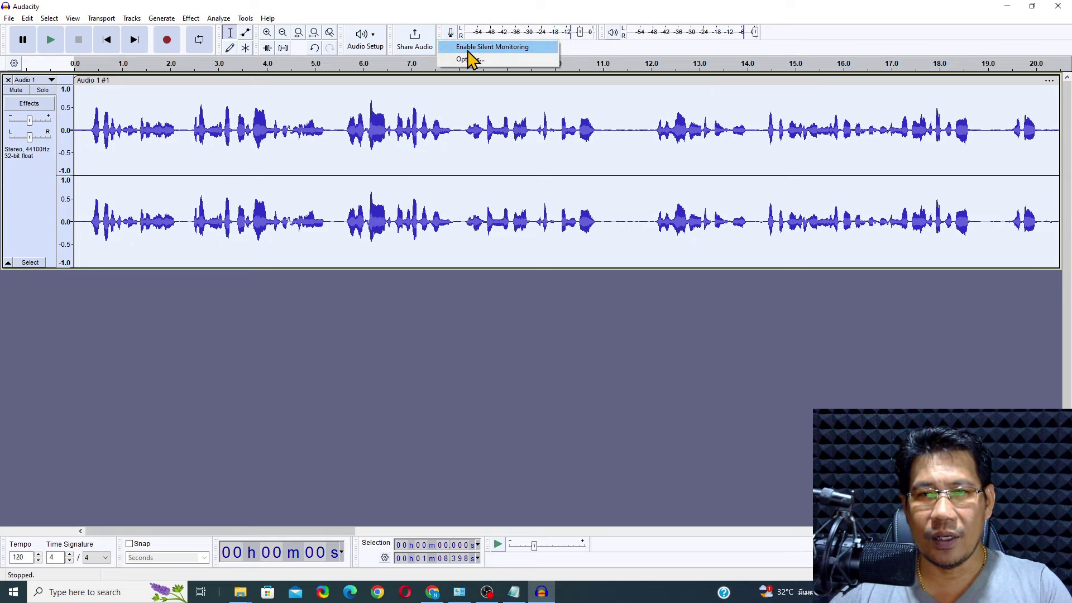
pyautogui.click(515, 50)
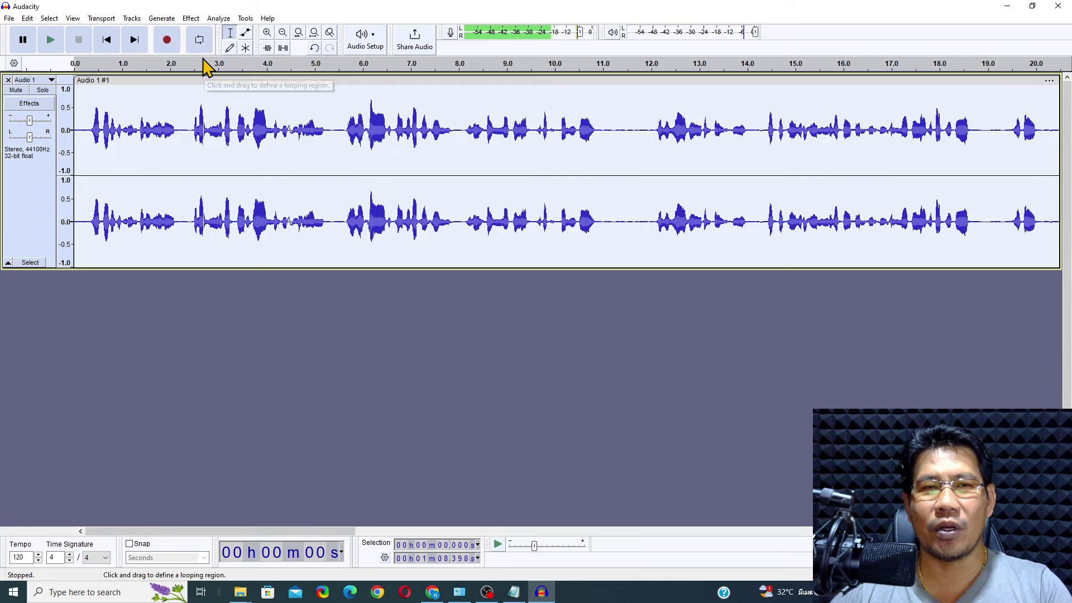
# Set up a Reverb effect with room size 0%, pre-delay 0 ms, reverberance 5% and damping 0%, and preview it on the narration.
pyautogui.click(190, 19)
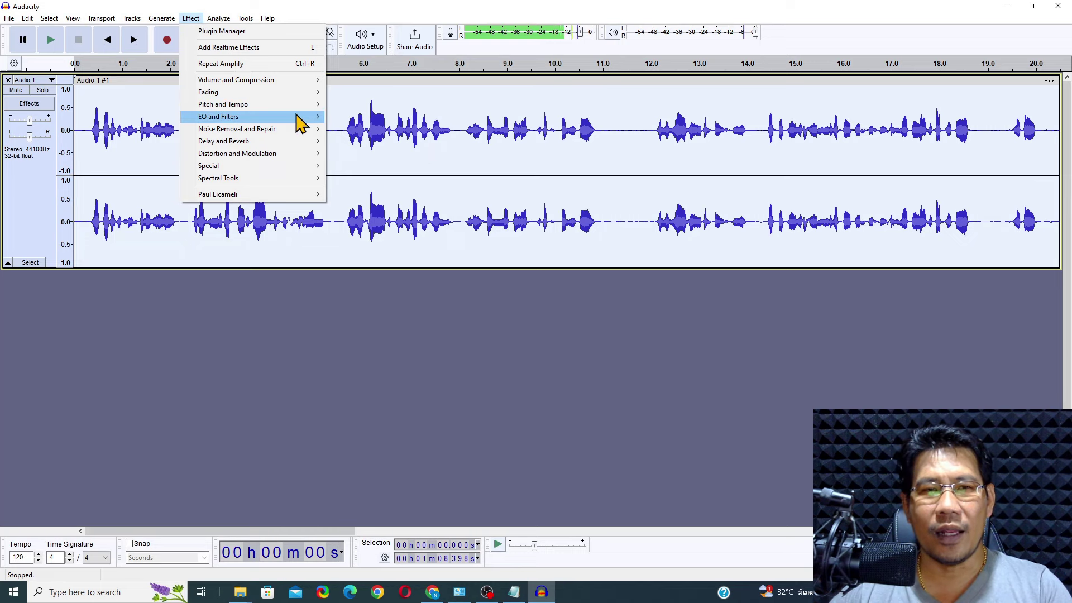
pyautogui.moveTo(300, 123)
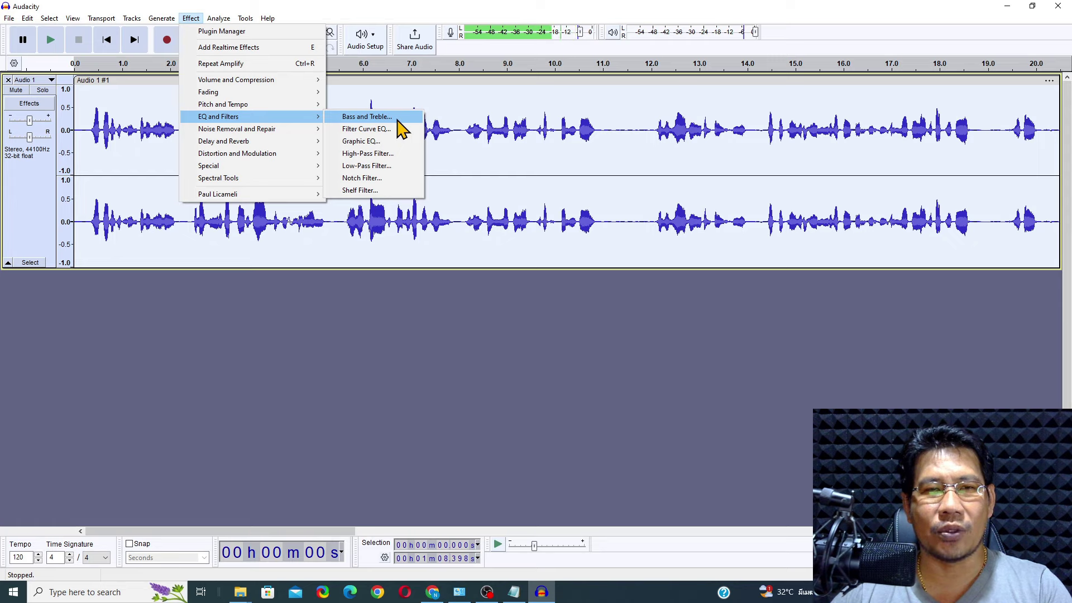
pyautogui.moveTo(304, 143)
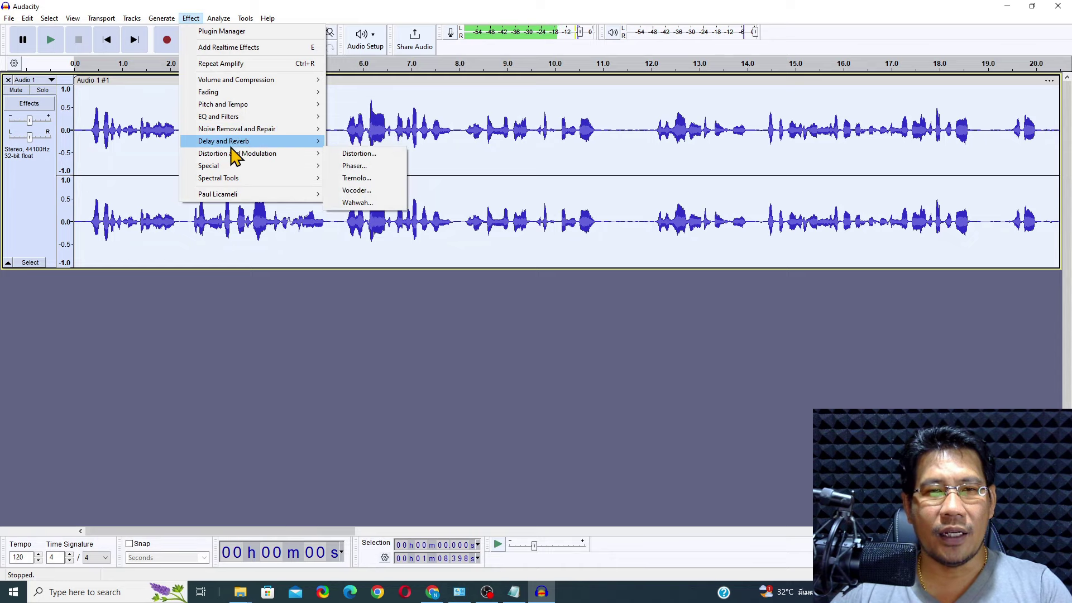
pyautogui.moveTo(255, 147)
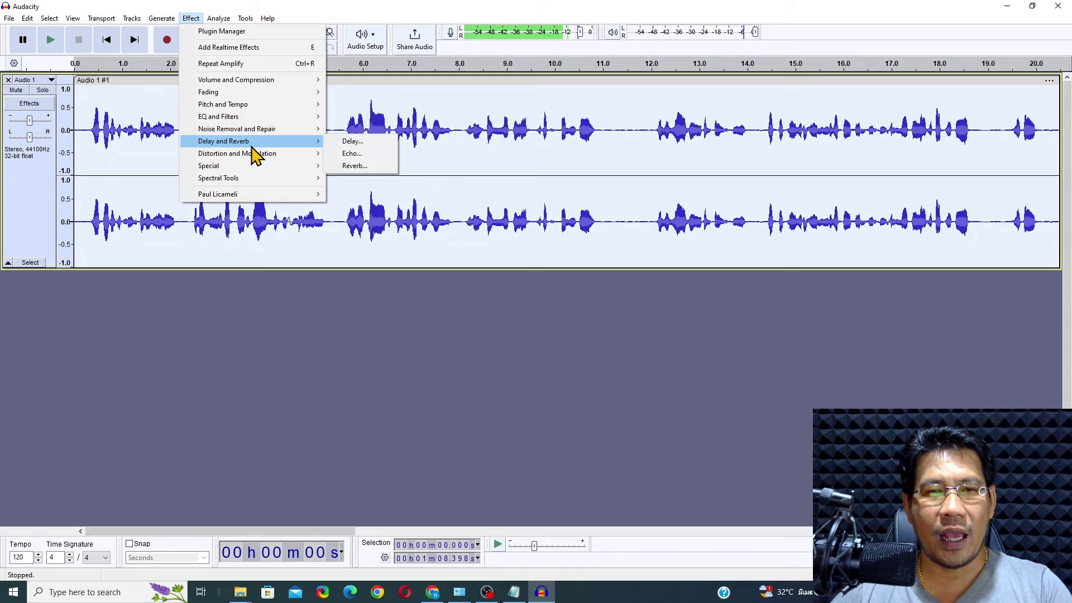
pyautogui.click(357, 166)
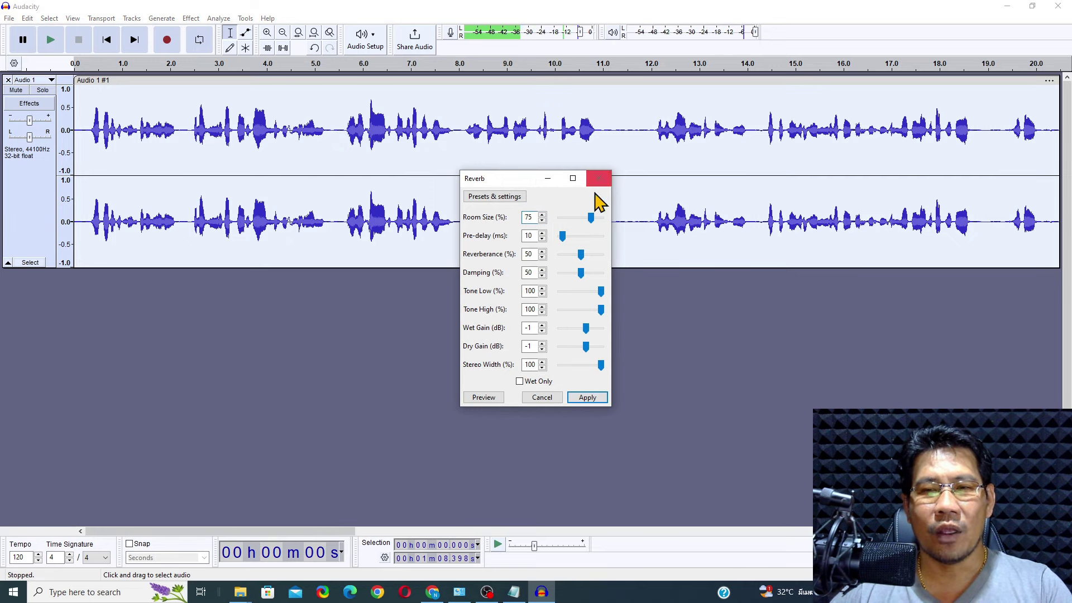
pyautogui.moveTo(590, 217); pyautogui.dragTo(560, 217)
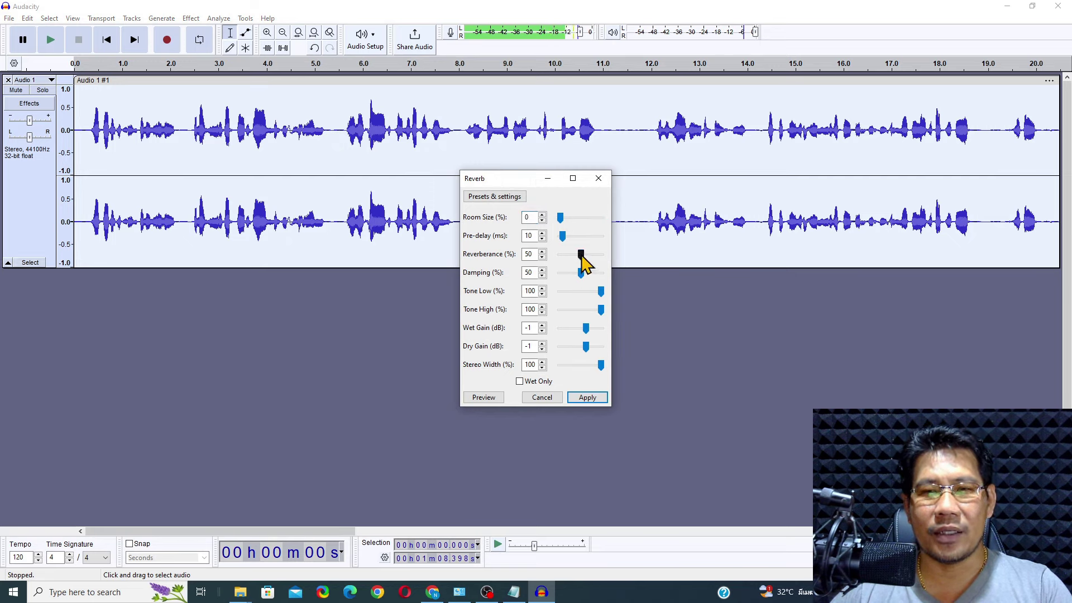
pyautogui.moveTo(580, 254); pyautogui.dragTo(560, 273)
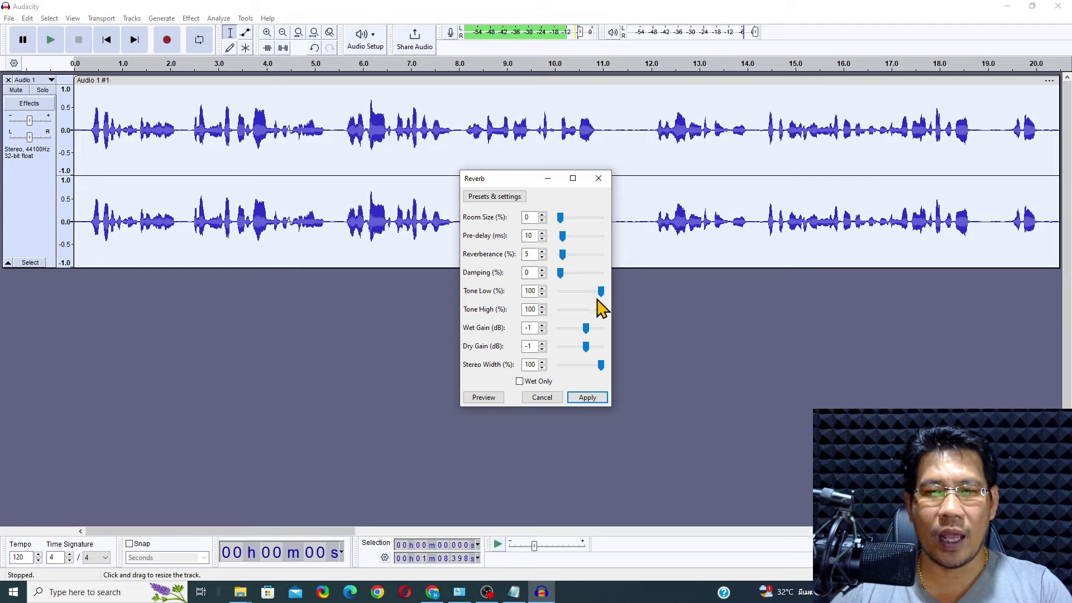
pyautogui.moveTo(562, 236); pyautogui.dragTo(560, 236)
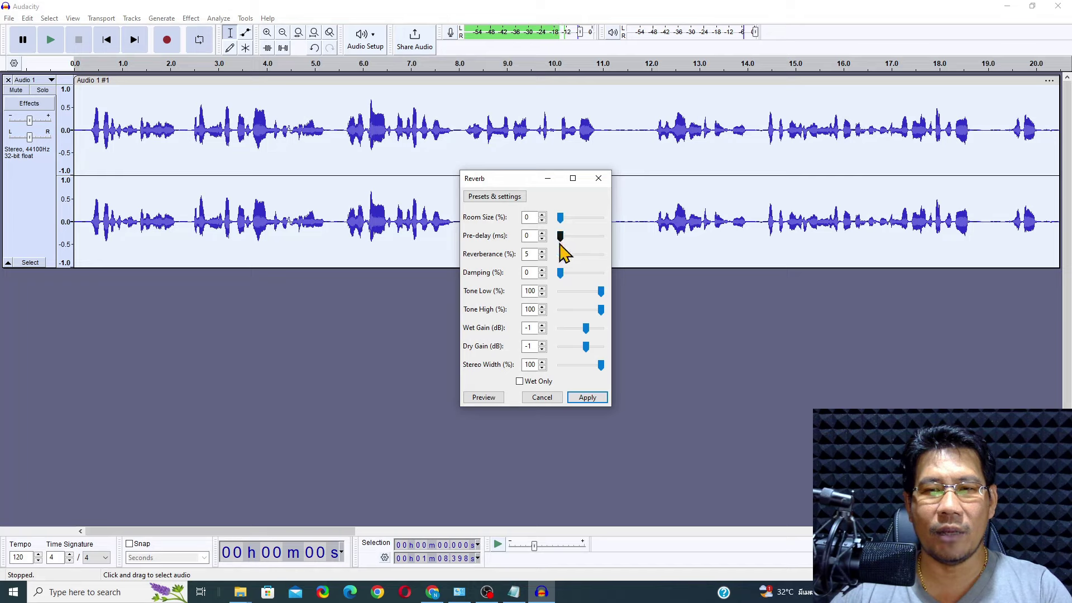
pyautogui.click(486, 397)
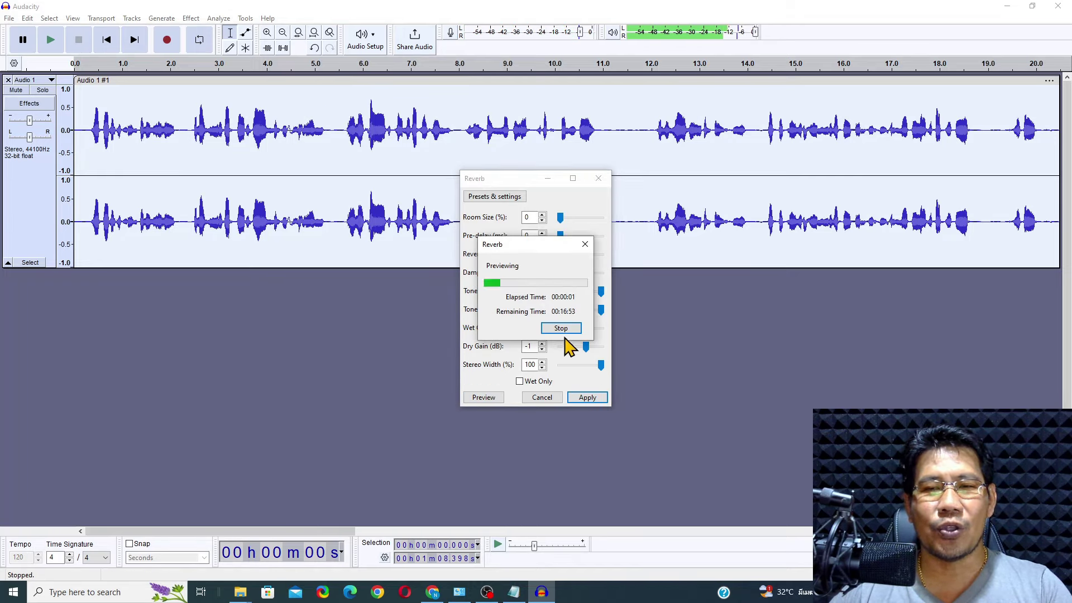
pyautogui.click(569, 328)
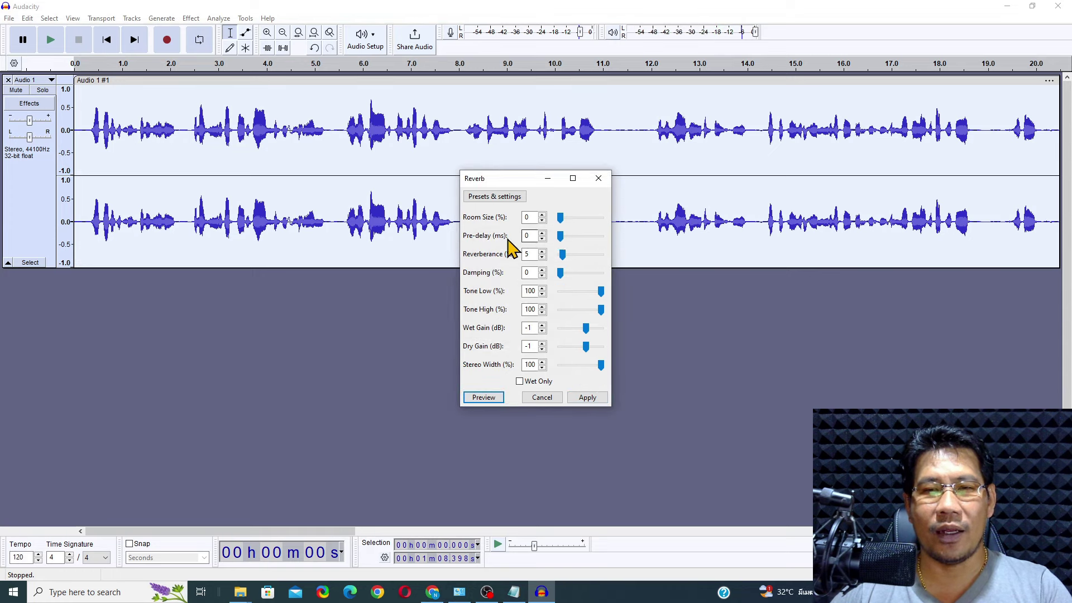
# Set the Reverb pre-delay to 30 ms and preview the effect.
pyautogui.moveTo(560, 236); pyautogui.dragTo(566, 236)
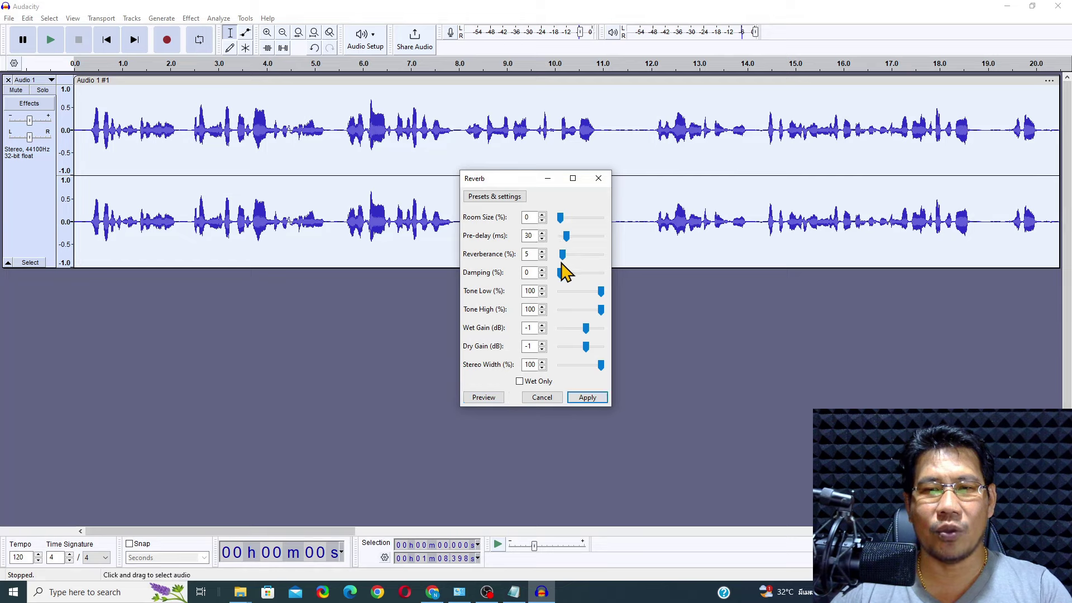
pyautogui.click(484, 397)
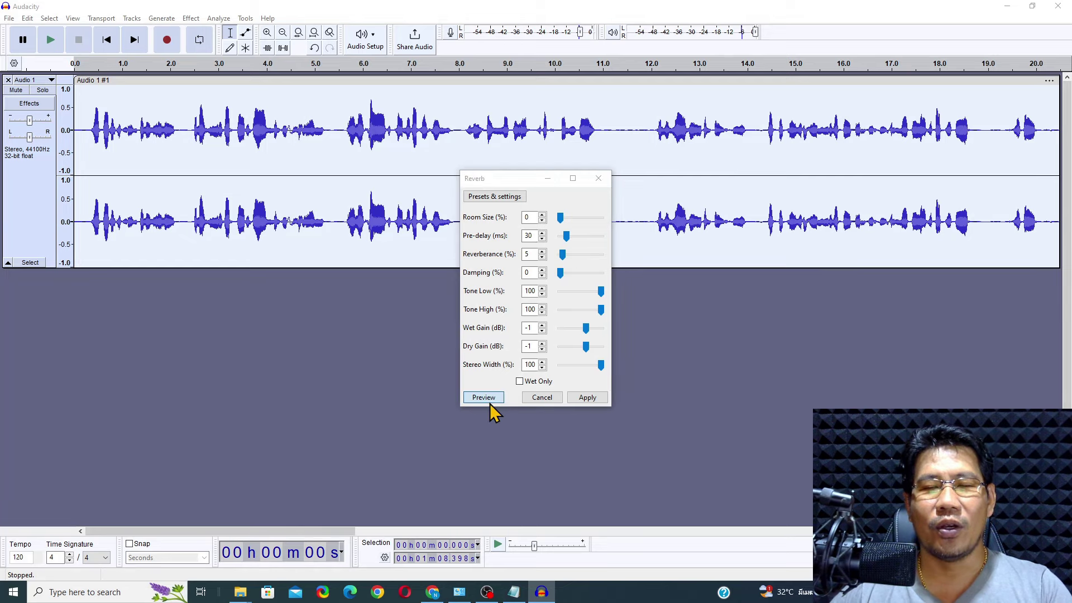
pyautogui.click(577, 330)
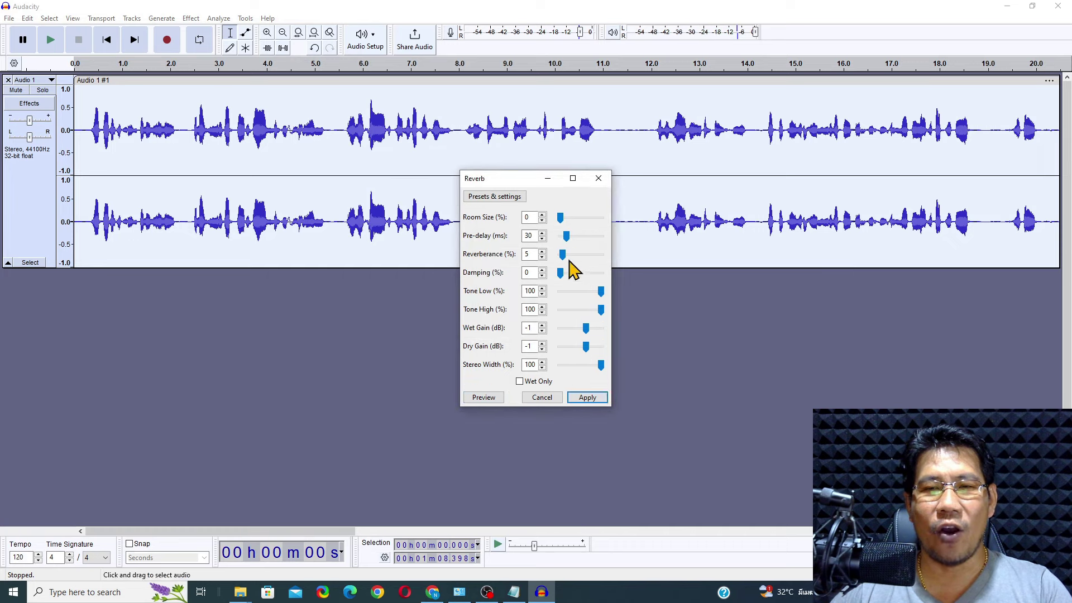
# Set the Reverb reverberance to 19% and damping to 34%, preview them, and apply the effect with a 50 ms pre-delay.
pyautogui.moveTo(563, 255); pyautogui.dragTo(569, 255)
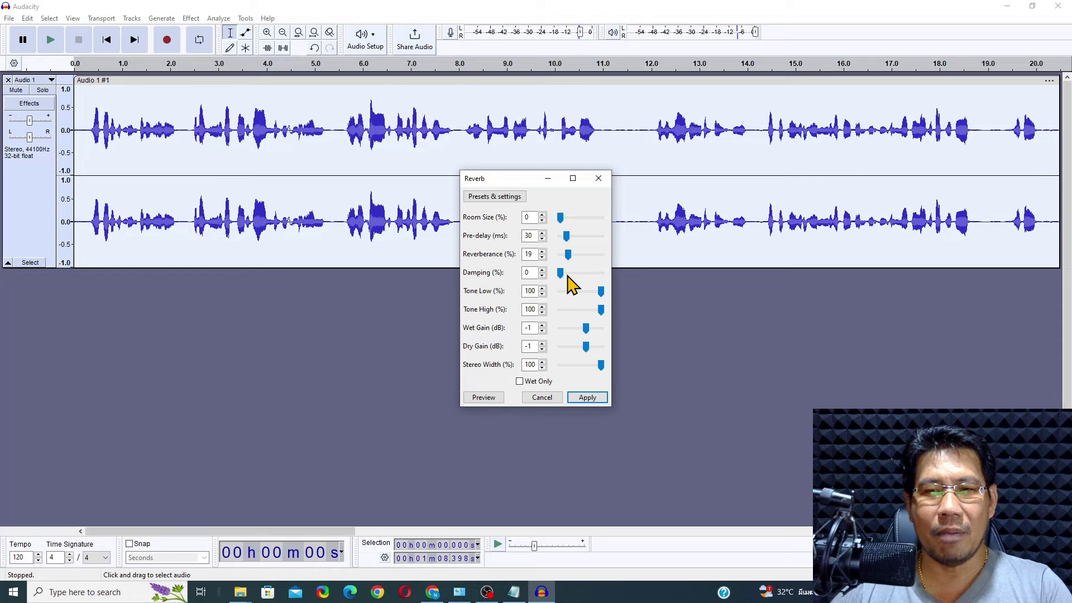
pyautogui.moveTo(560, 274); pyautogui.dragTo(581, 303)
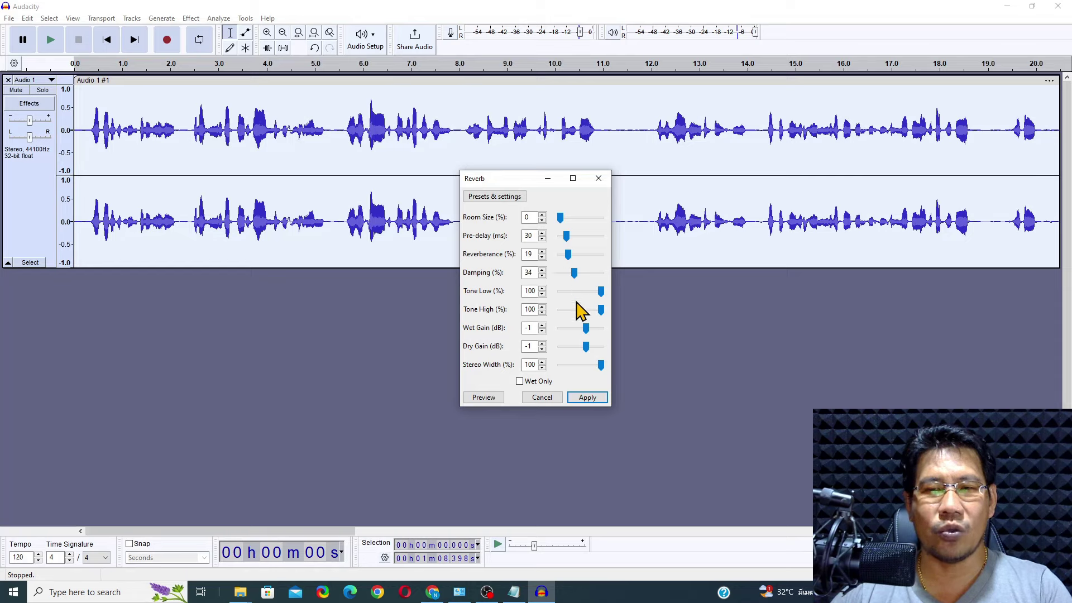
pyautogui.click(502, 398)
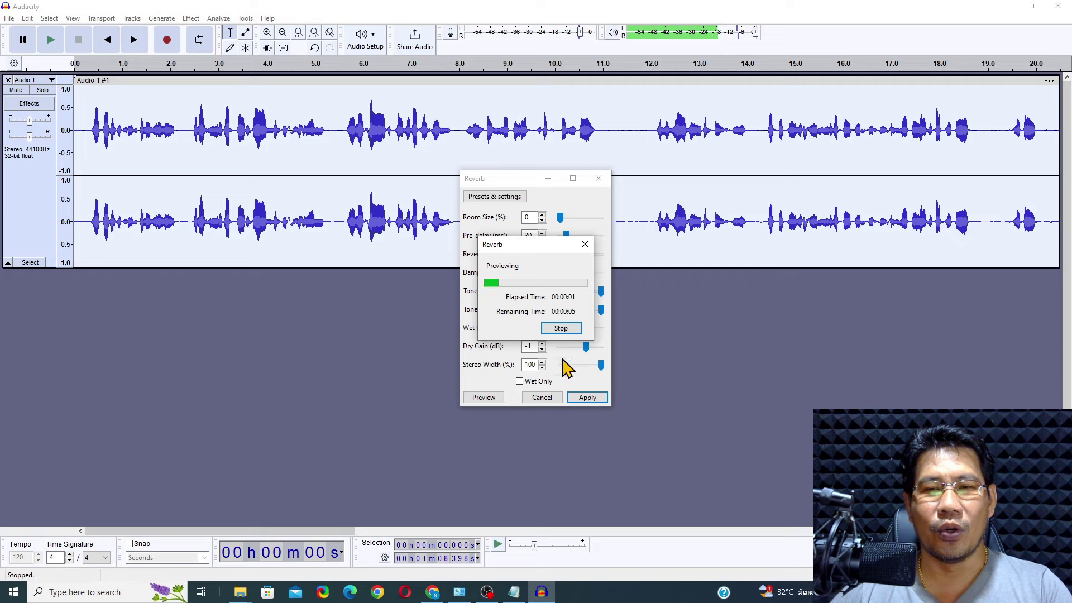
pyautogui.click(575, 329)
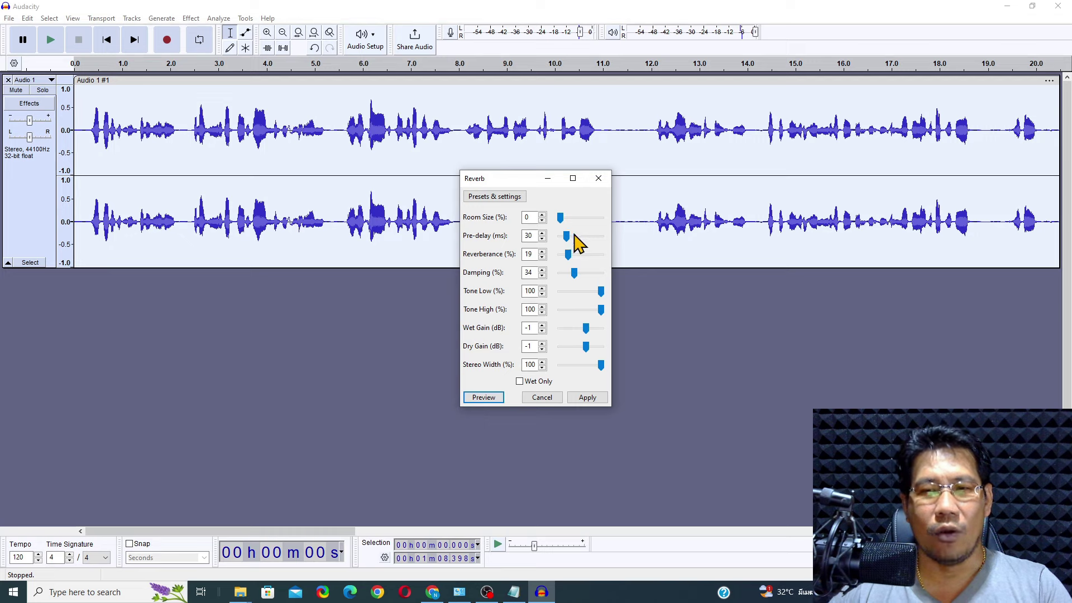
pyautogui.moveTo(567, 236); pyautogui.dragTo(570, 236)
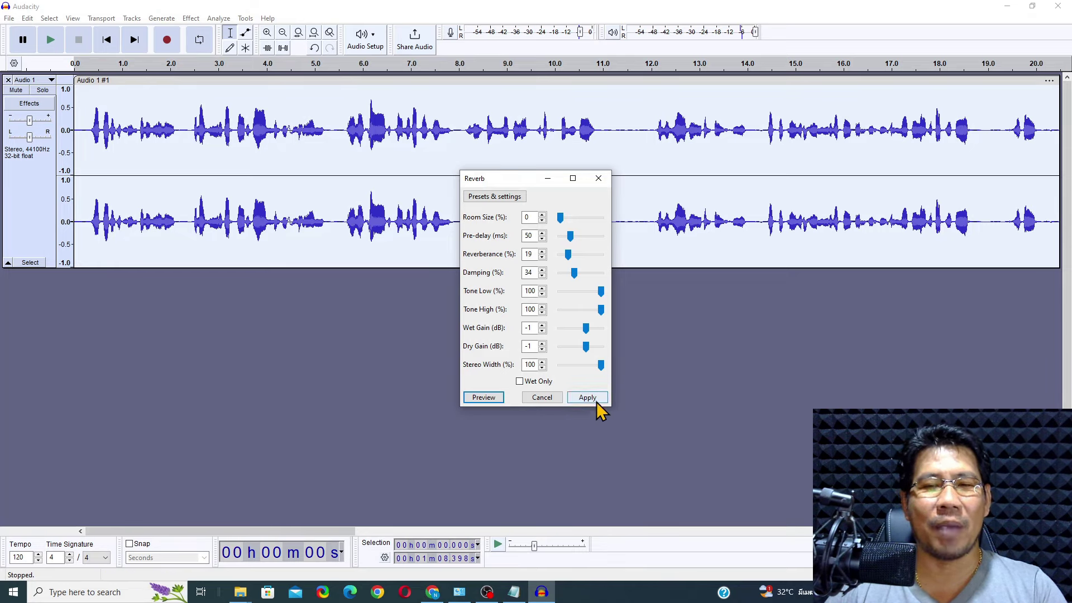
pyautogui.click(595, 401)
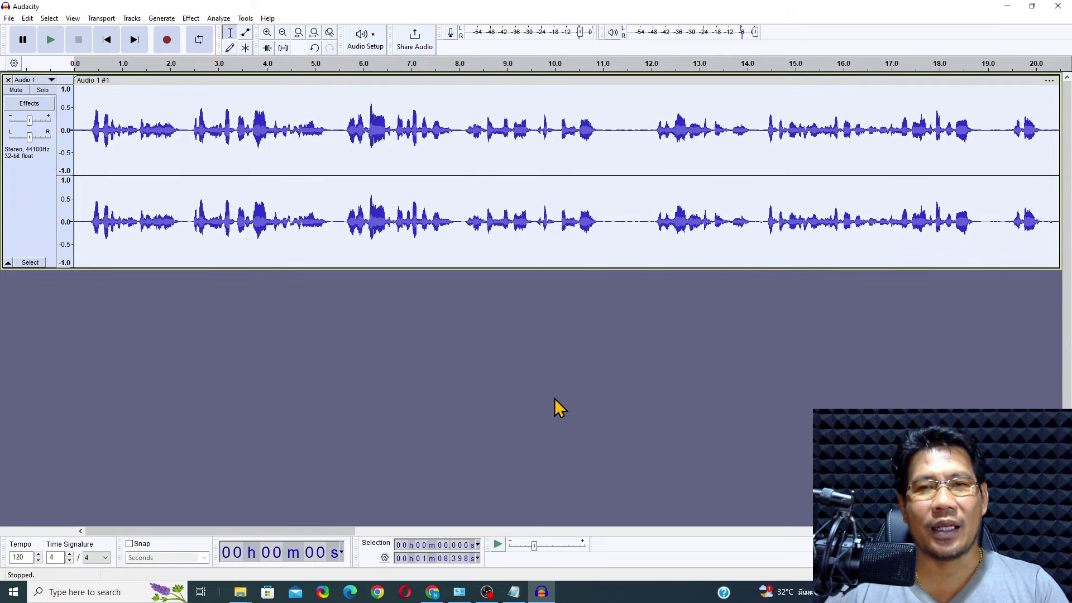
# Export the entire project to the computer's Desktop folder as 003.wav in WAV (Microsoft) format, stereo, 44100 Hz, Signed 32-bit PCM.
pyautogui.click(10, 19)
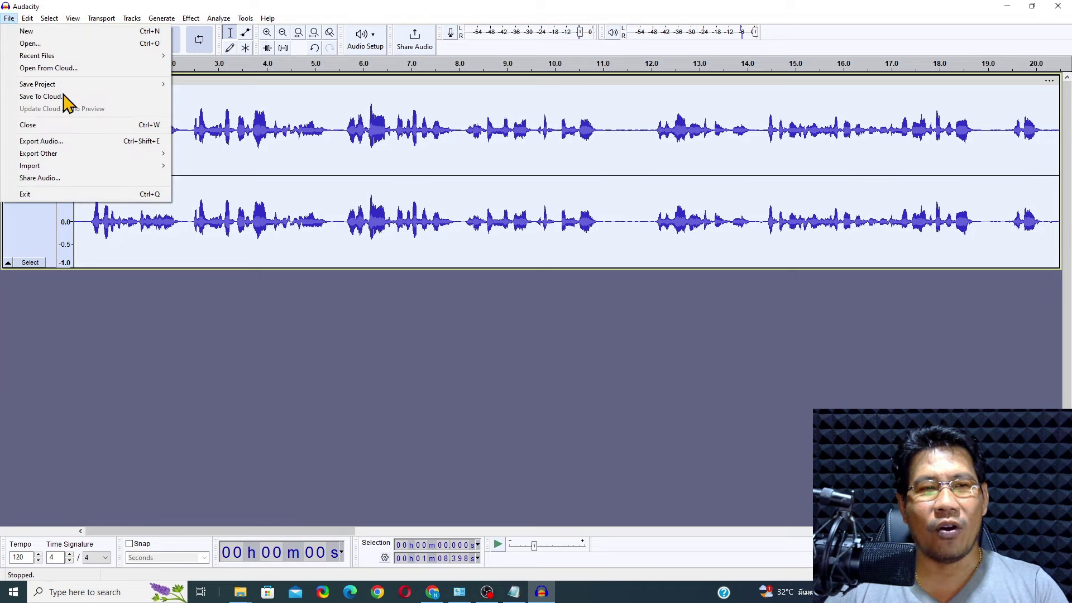
pyautogui.click(89, 146)
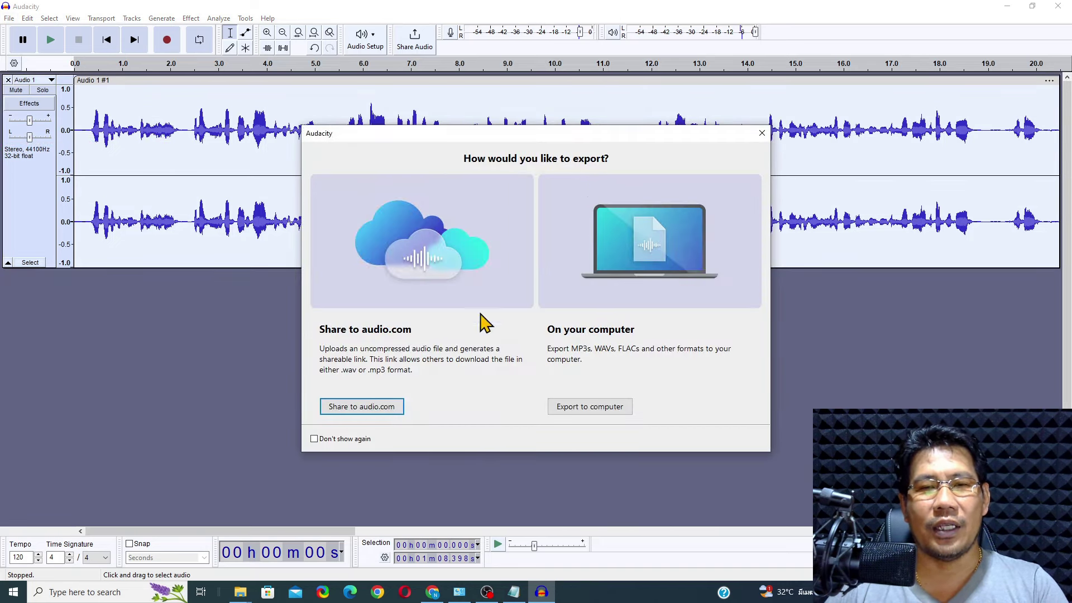
pyautogui.click(595, 409)
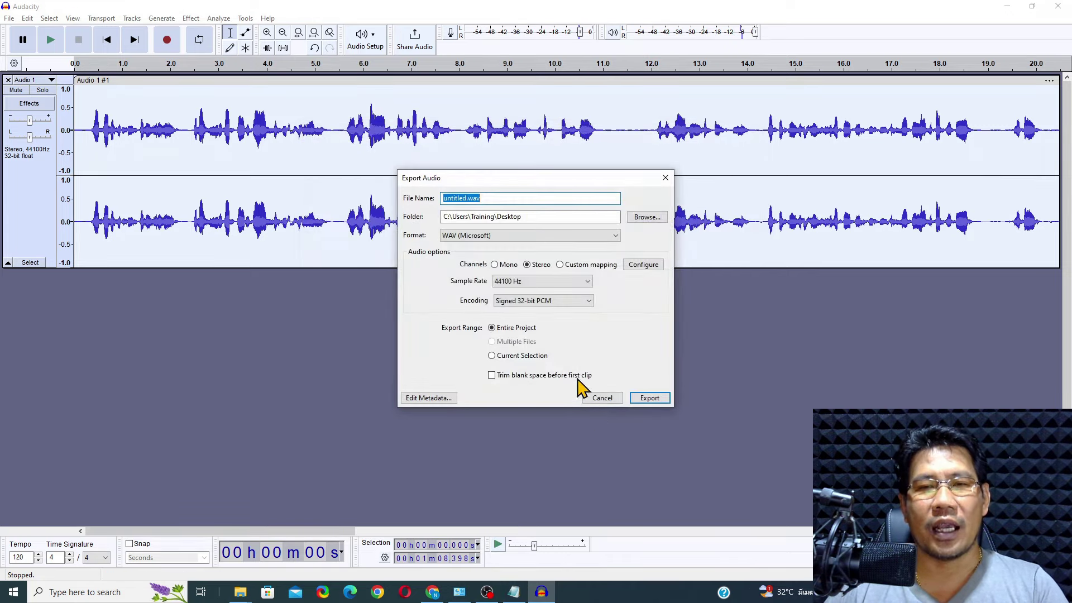
pyautogui.click(467, 199)
pyautogui.moveTo(467, 199); pyautogui.dragTo(412, 203)
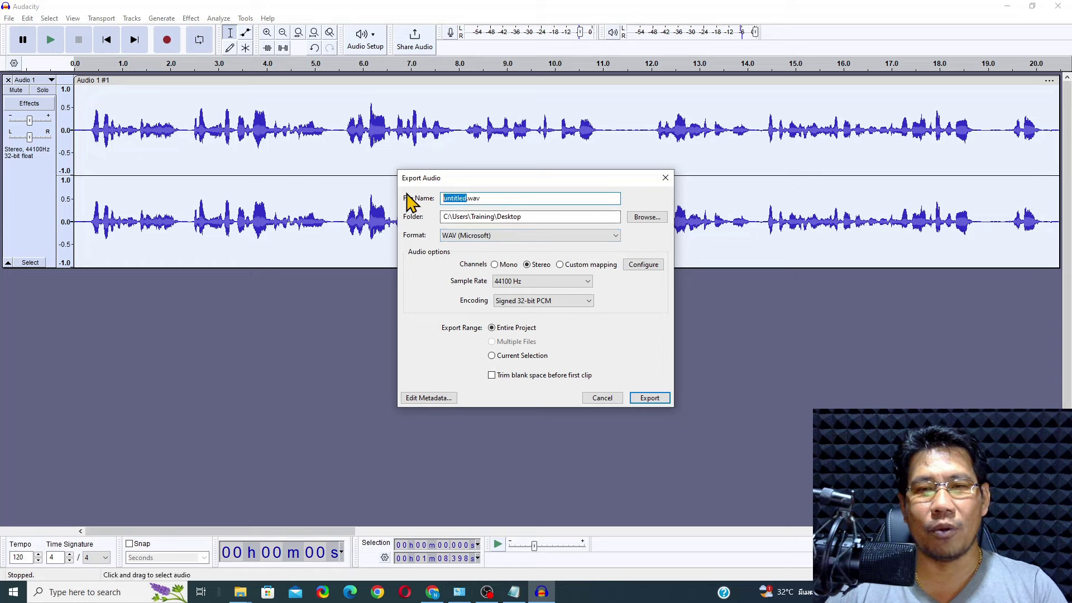
pyautogui.write('003')
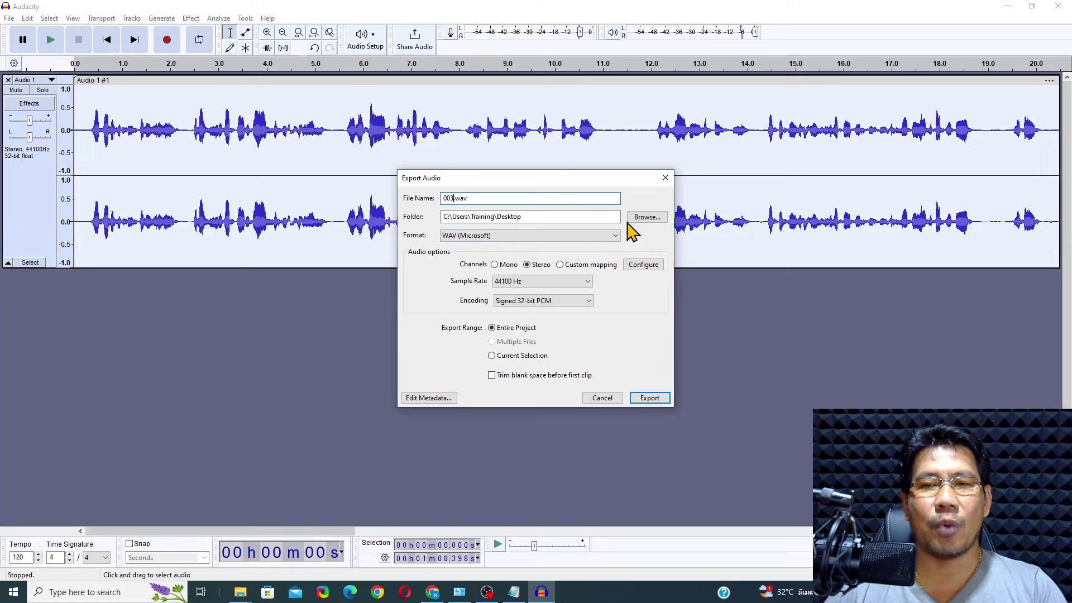
pyautogui.click(616, 236)
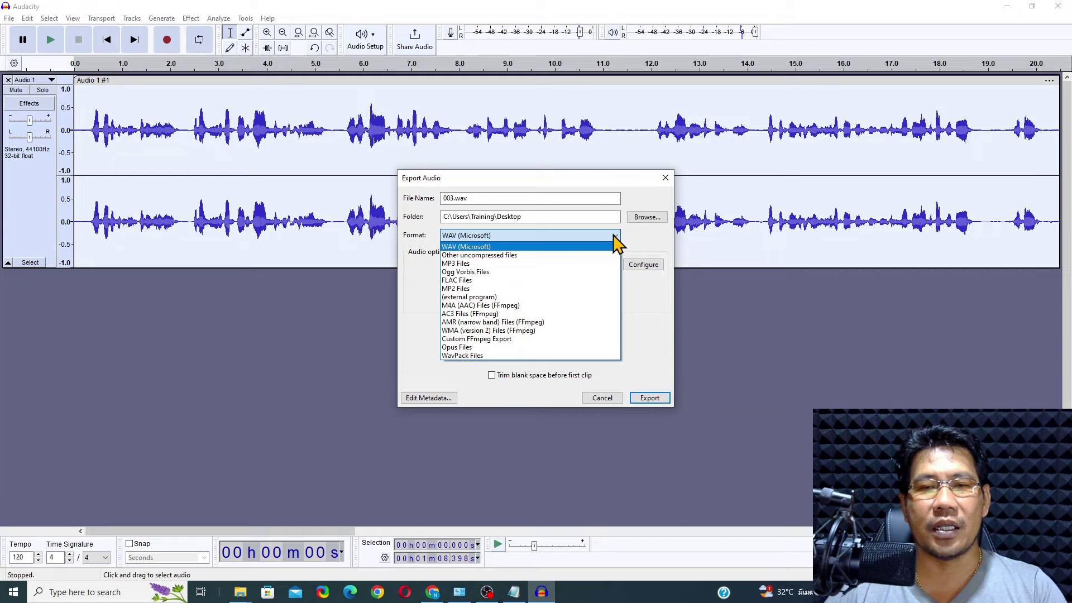
pyautogui.click(615, 237)
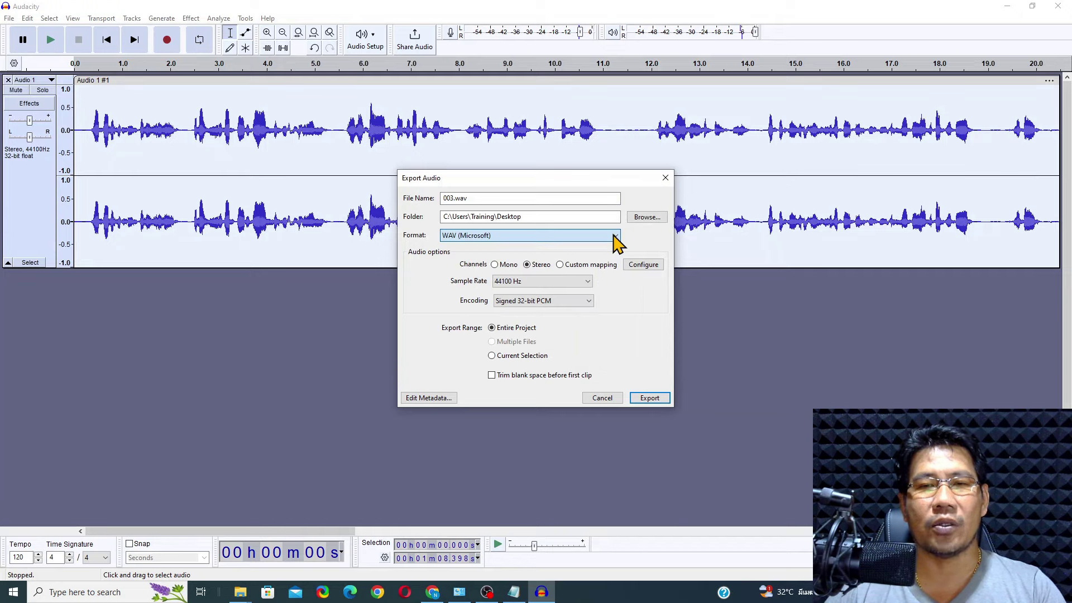
pyautogui.click(642, 400)
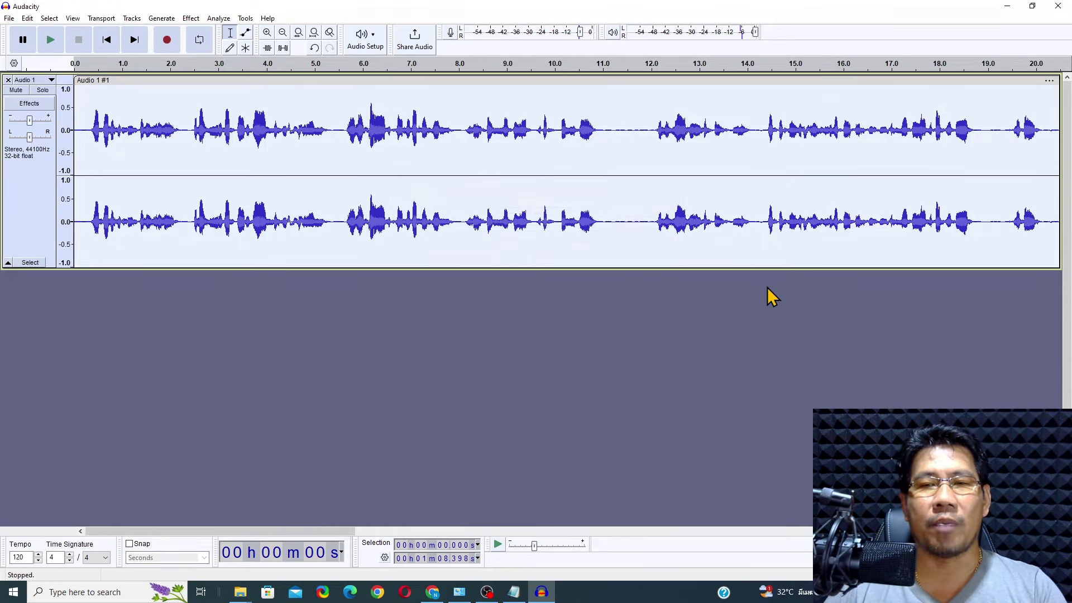
# Minimize Audacity, play the exported 003 file from the desktop in Media Player, and close the player.
pyautogui.click(1006, 7)
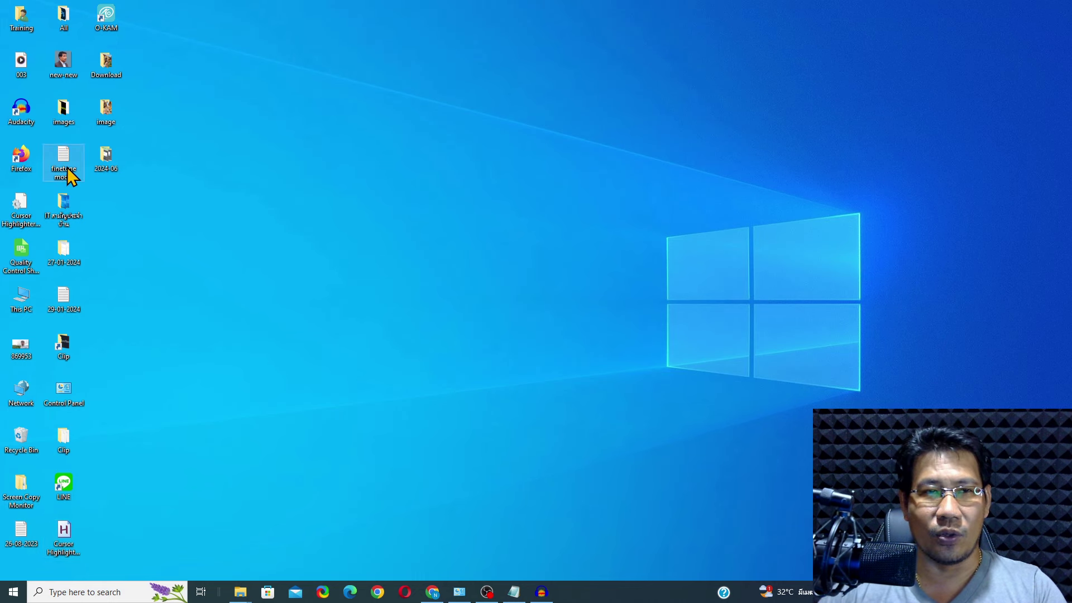
pyautogui.doubleClick(22, 65)
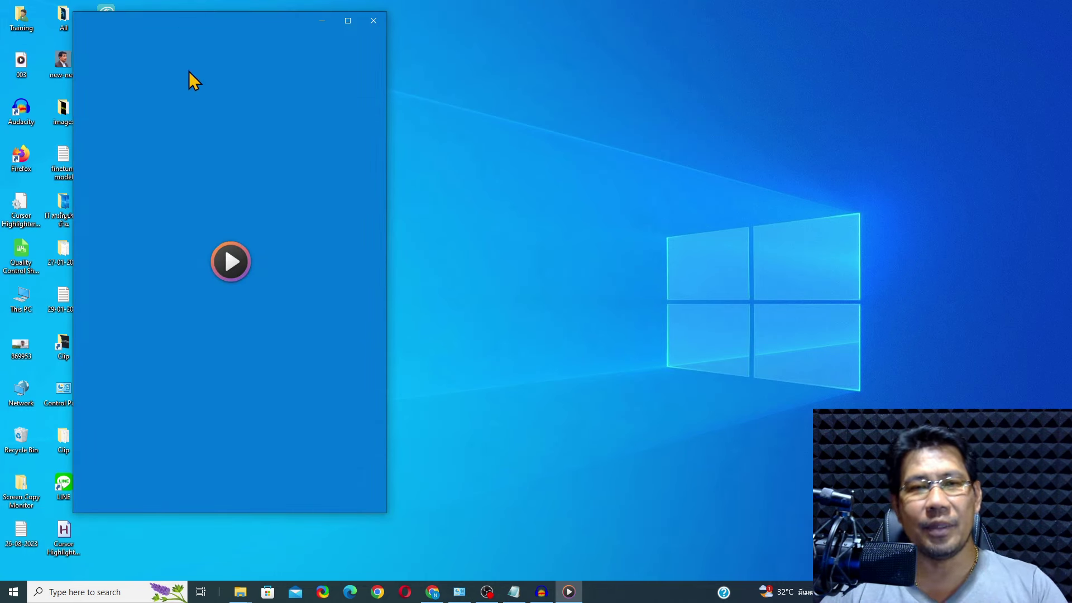
pyautogui.moveTo(200, 20); pyautogui.dragTo(406, 34)
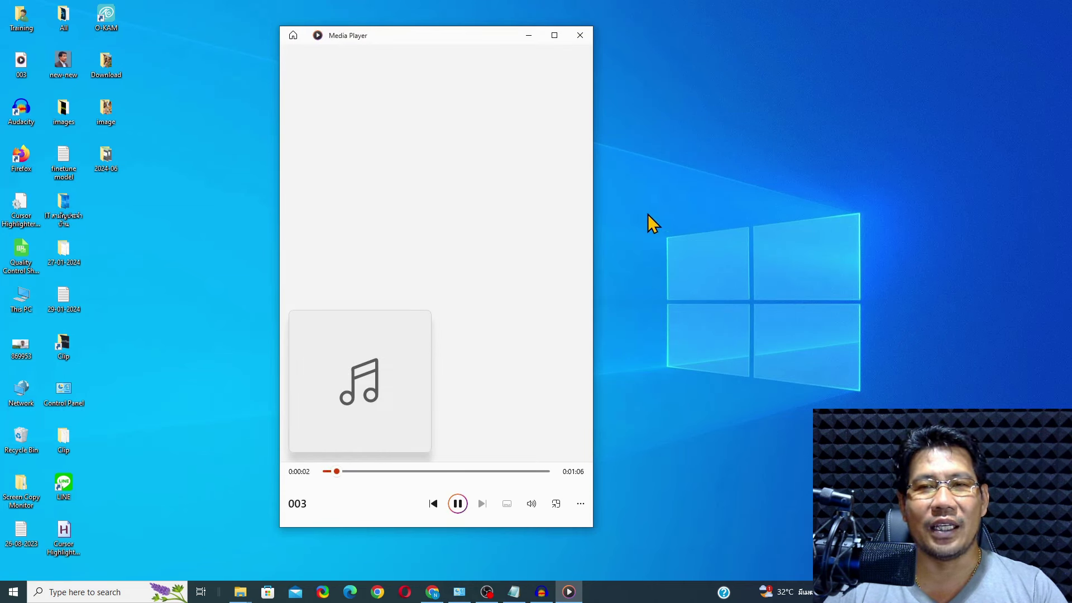
pyautogui.click(581, 37)
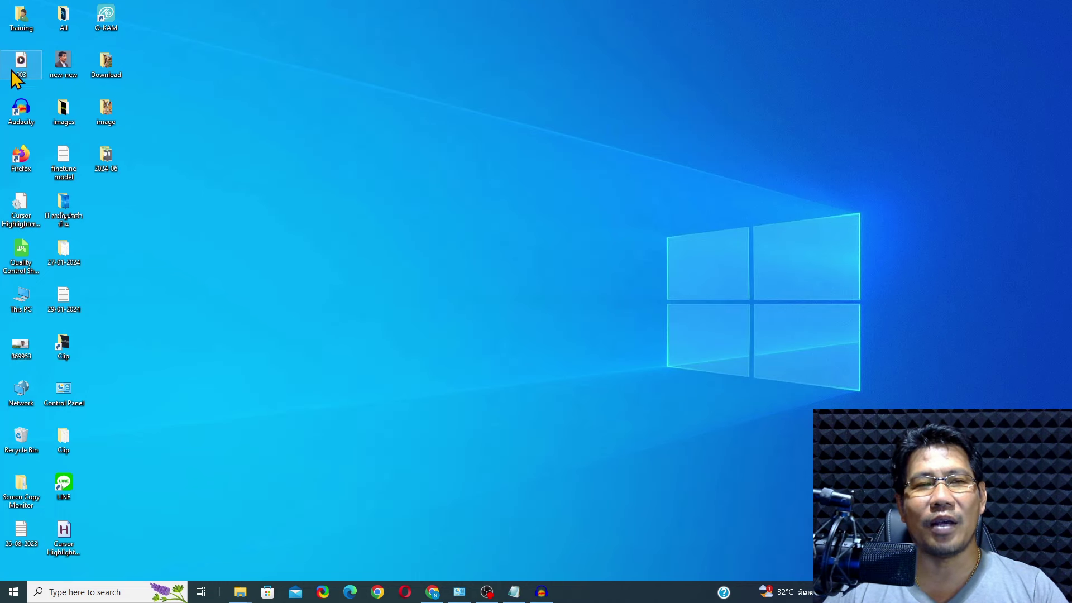